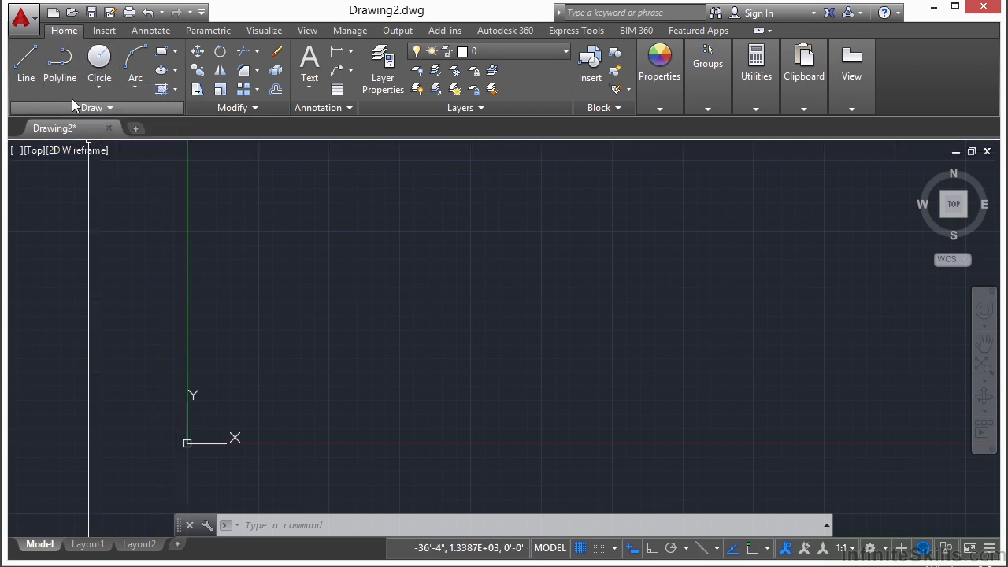
Draw a closed five-sided polyline on the left and select it to show it is one object.
{"action": "left_click", "coordinate": [60, 63]}
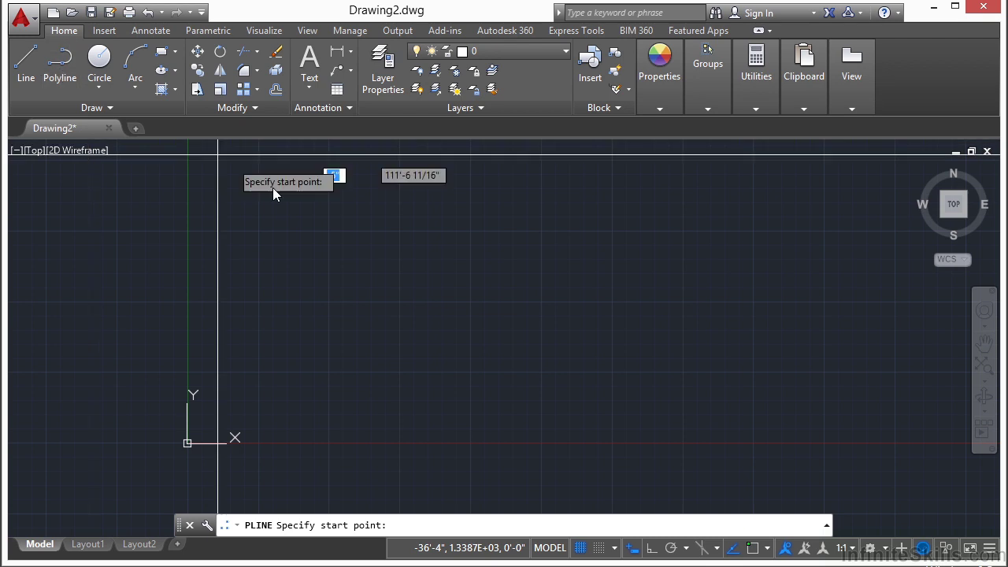
{"action": "left_click", "coordinate": [304, 246]}
{"action": "left_click", "coordinate": [415, 184]}
{"action": "left_click", "coordinate": [611, 204]}
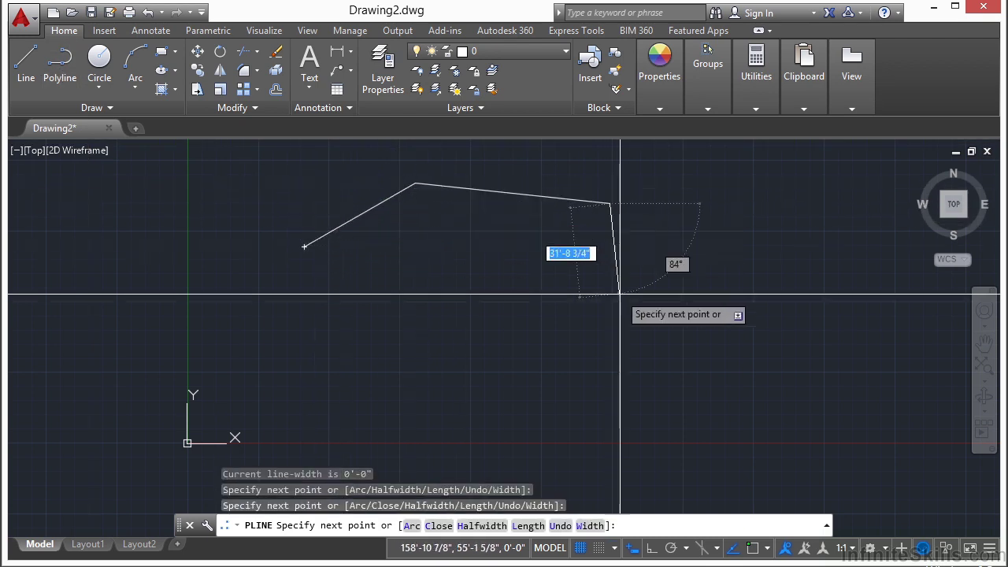
{"action": "left_click", "coordinate": [621, 358]}
{"action": "left_click", "coordinate": [356, 366]}
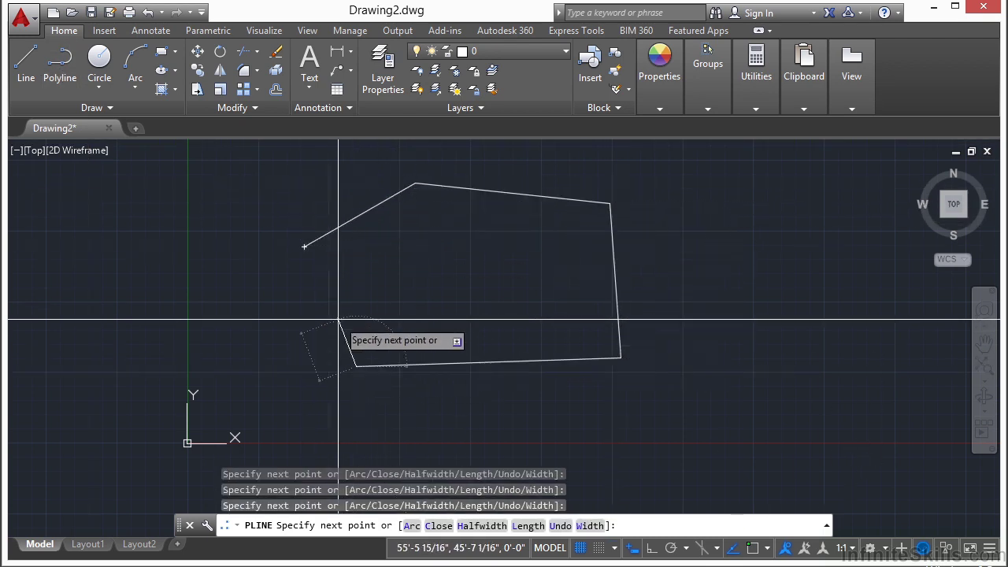
{"action": "type", "text": "cl"}
{"action": "key", "text": "Return"}
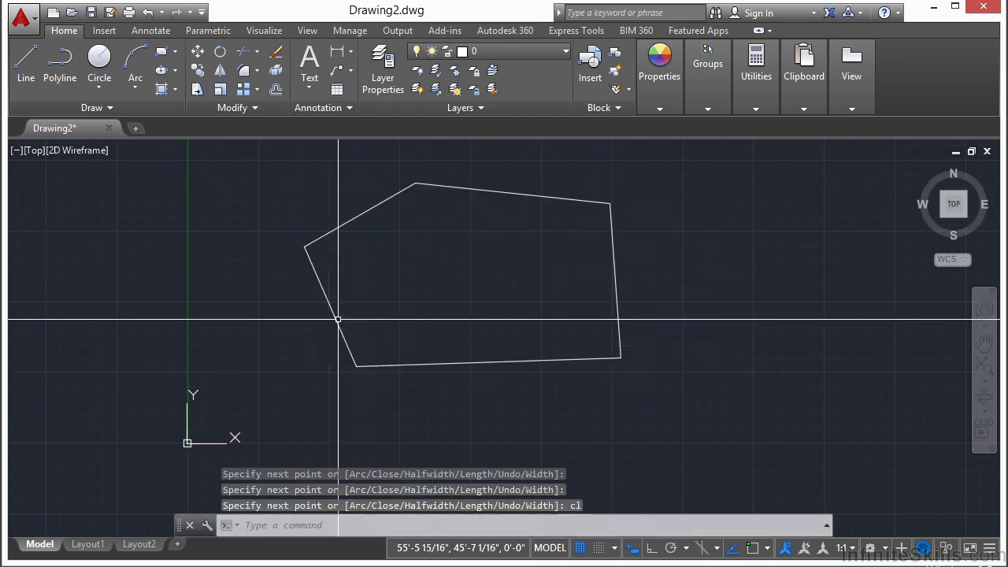
{"action": "left_click", "coordinate": [513, 195]}
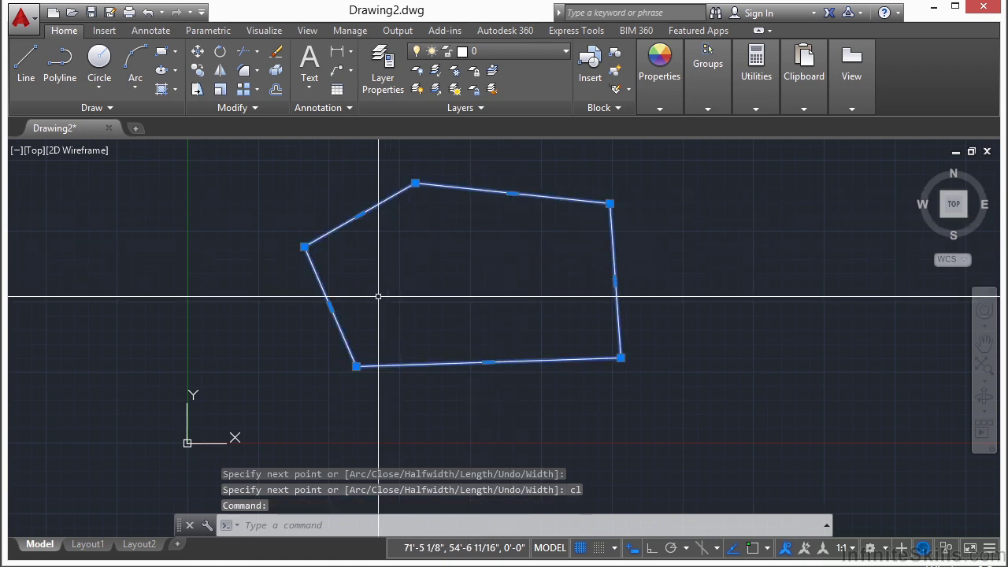
Draw a second closed pentagon to the right with LINE segments.
{"action": "type", "text": "l"}
{"action": "key", "text": "Return"}
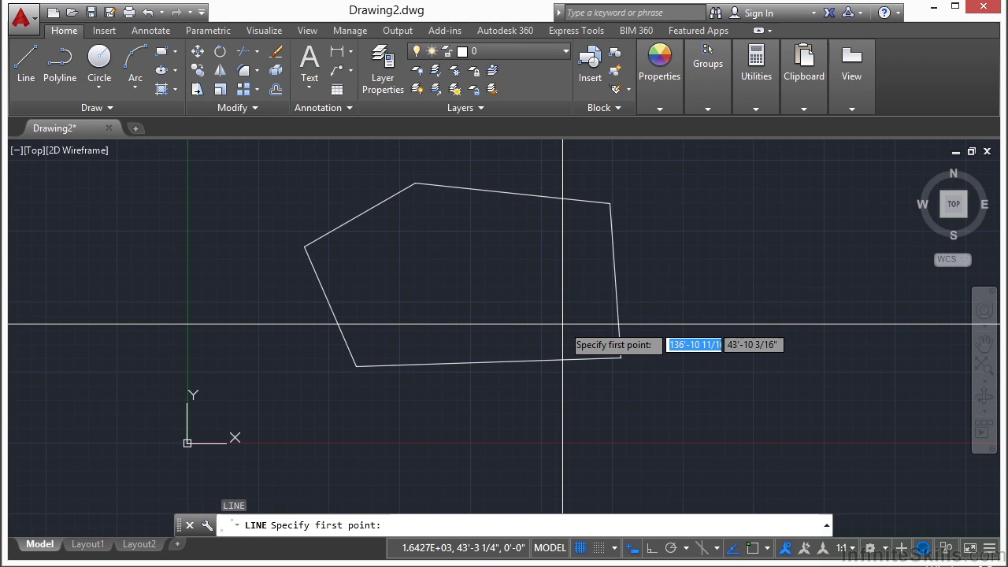
{"action": "middle_click_drag", "start_coordinate": [675, 260], "coordinate": [372, 268]}
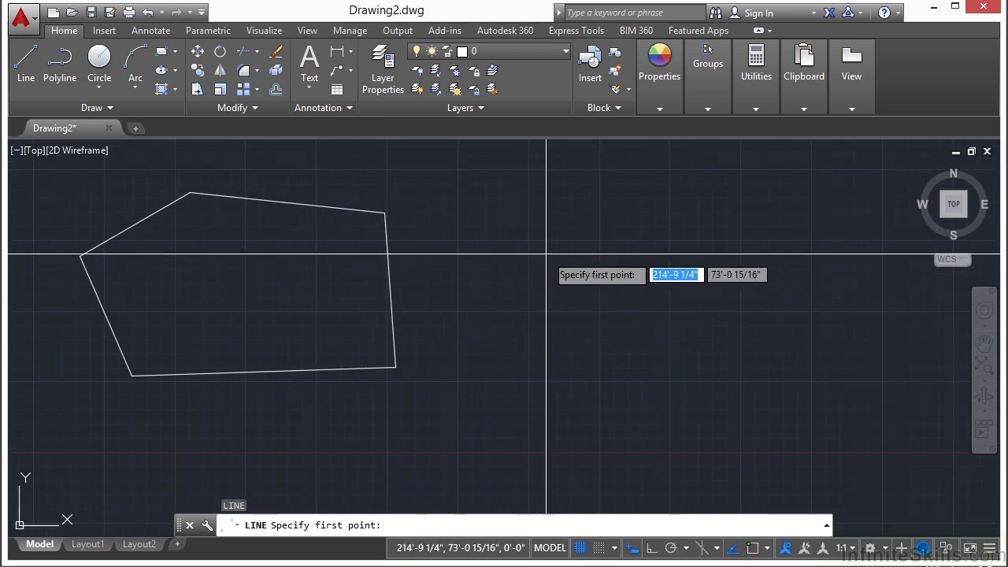
{"action": "left_click", "coordinate": [496, 247]}
{"action": "left_click", "coordinate": [596, 189]}
{"action": "left_click", "coordinate": [804, 216]}
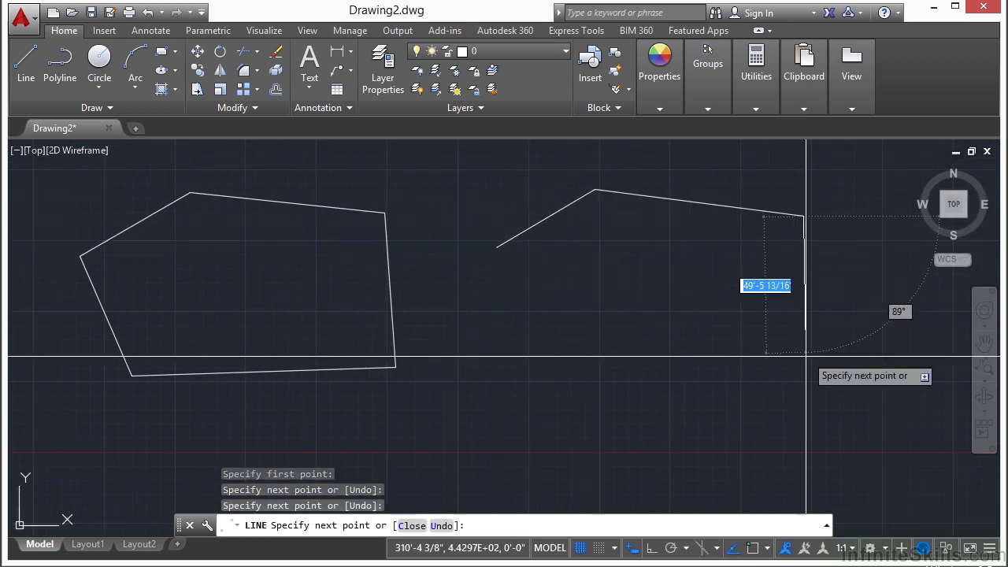
{"action": "left_click", "coordinate": [805, 378]}
{"action": "left_click", "coordinate": [585, 378]}
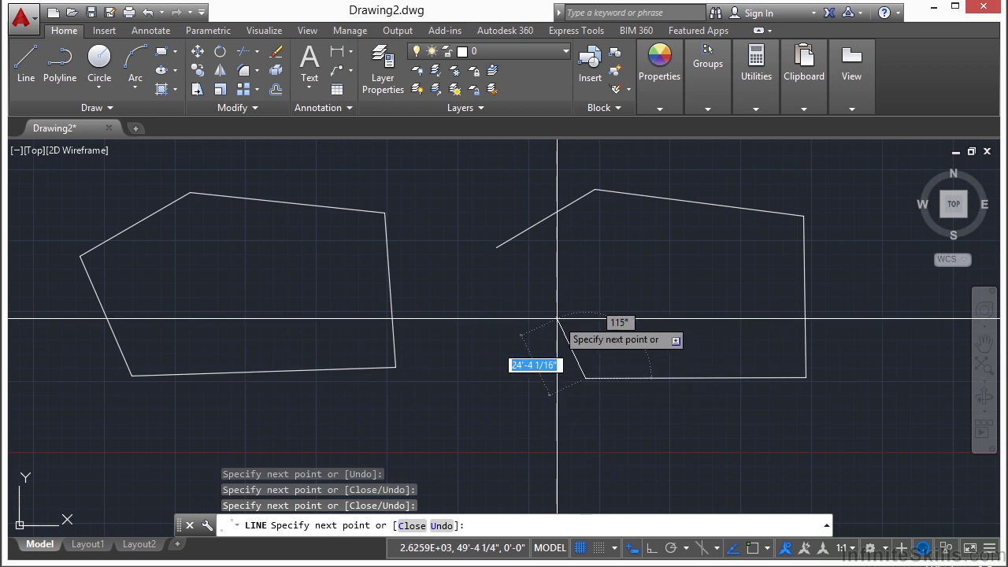
{"action": "type", "text": "cl"}
{"action": "key", "text": "Return"}
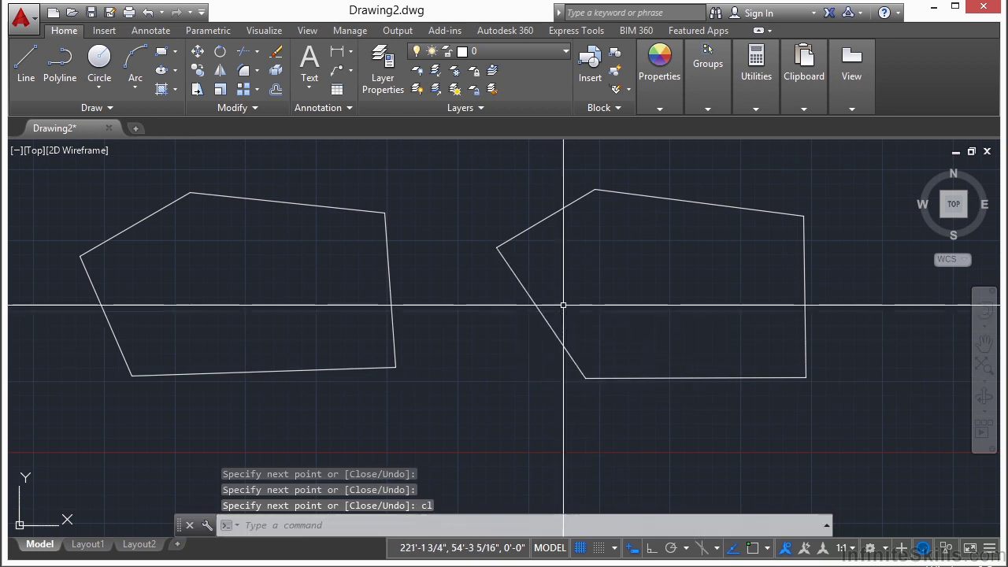
Select several edges of the right pentagon to show they are separate lines, then deselect.
{"action": "left_click", "coordinate": [552, 215]}
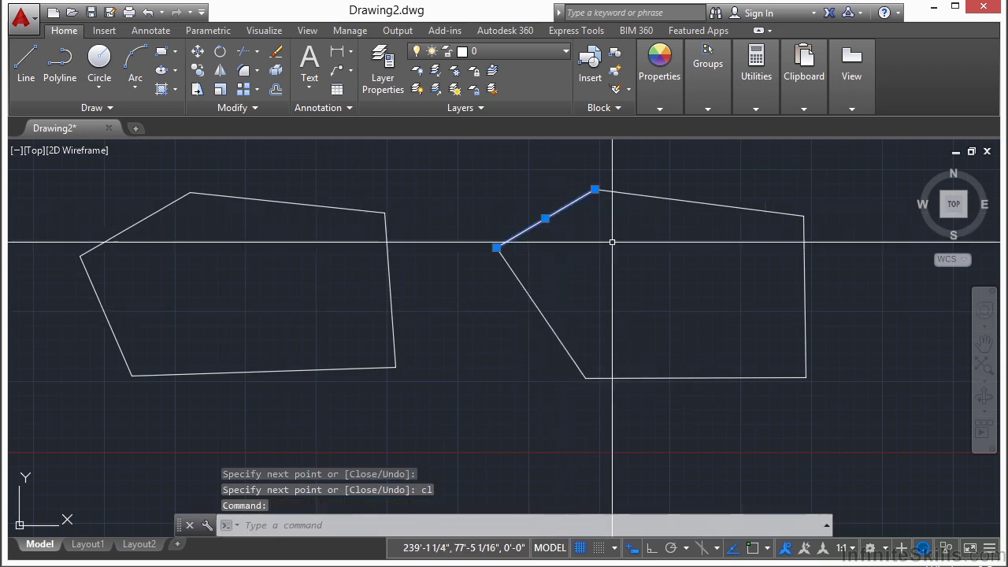
{"action": "left_click", "coordinate": [666, 196]}
{"action": "left_click", "coordinate": [809, 269]}
{"action": "left_click", "coordinate": [757, 276]}
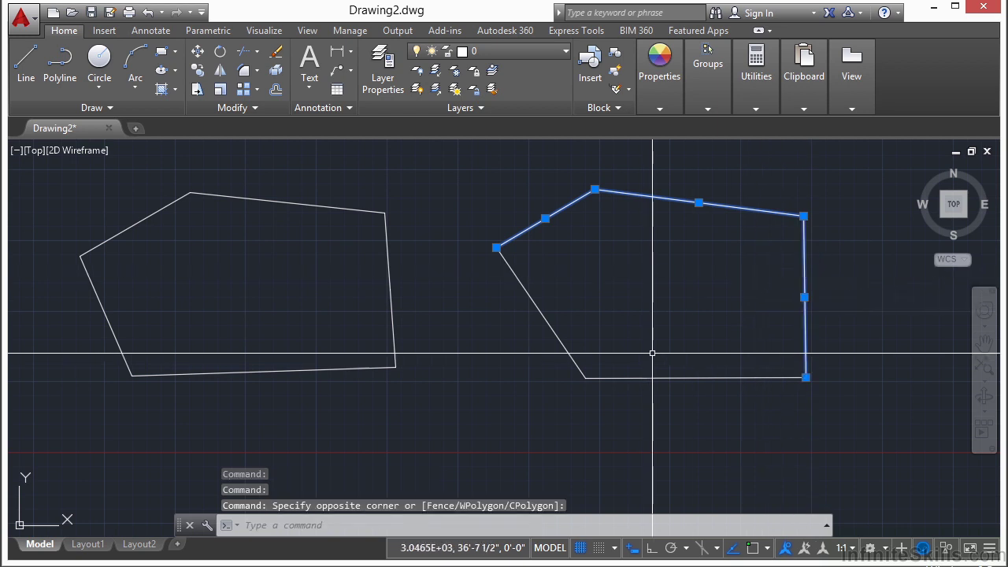
{"action": "key", "text": "Escape"}
{"action": "key", "text": "Escape"}
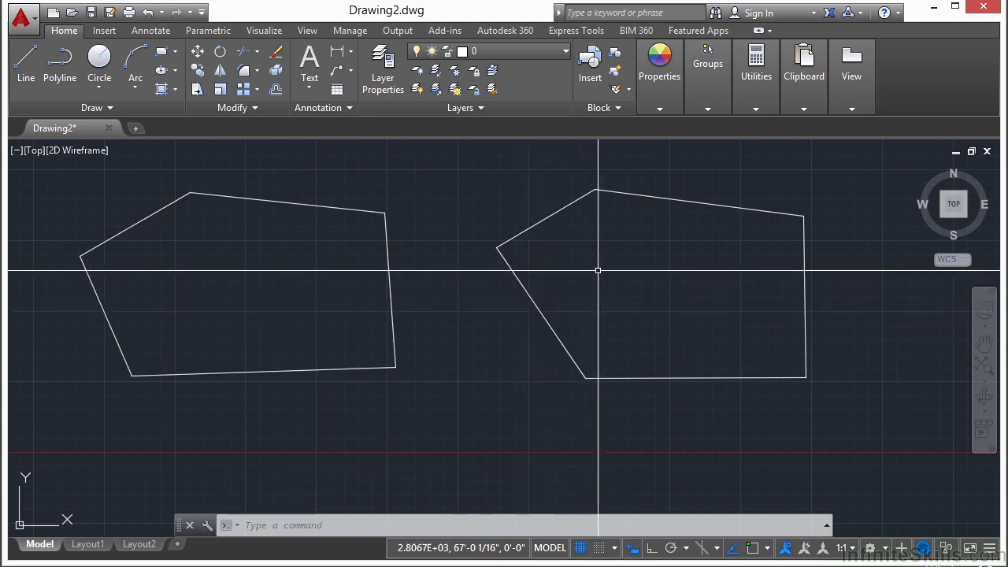
Pan and zoom so both pentagons sit at the top of the view with empty space below.
{"action": "scroll", "coordinate": [607, 263], "scroll_direction": "down", "scroll_amount": 1}
{"action": "middle_click_drag", "start_coordinate": [476, 289], "coordinate": [522, 292]}
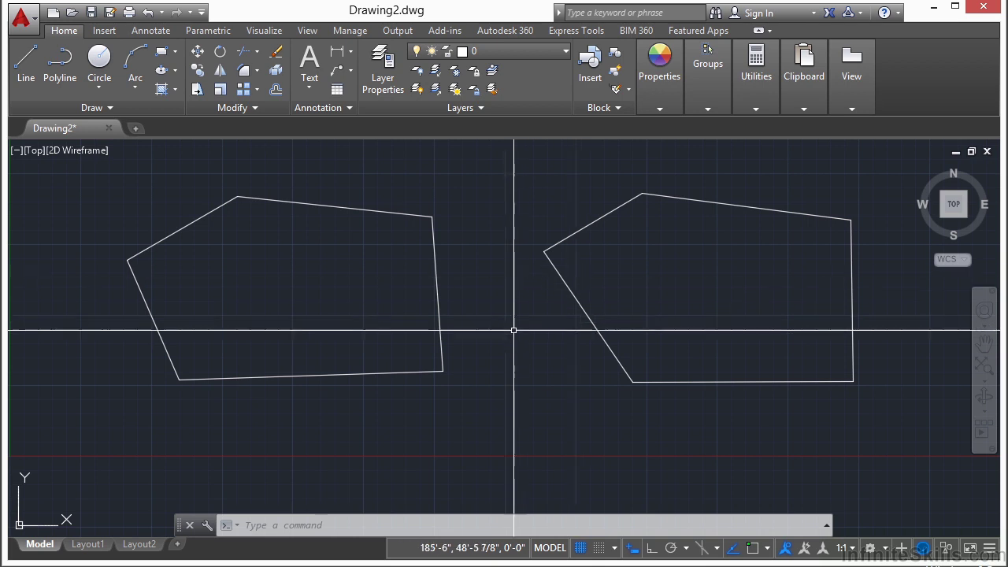
{"action": "middle_click_drag", "start_coordinate": [513, 330], "coordinate": [526, 186]}
{"action": "scroll", "coordinate": [515, 285], "scroll_direction": "down", "scroll_amount": 2}
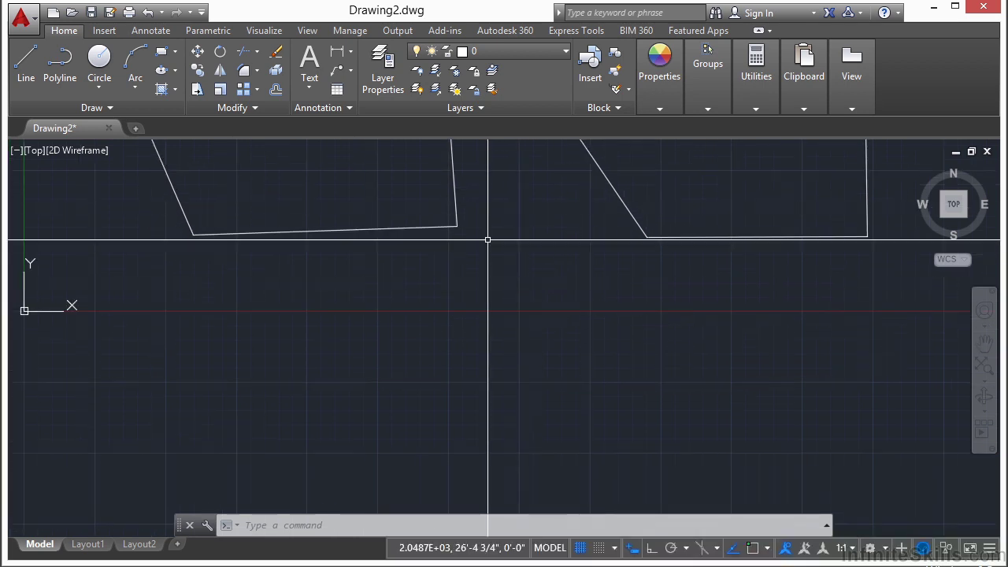
Start a polyline below the left pentagon and draw sweeping arcs that form a spiral curl.
{"action": "type", "text": "PLINE"}
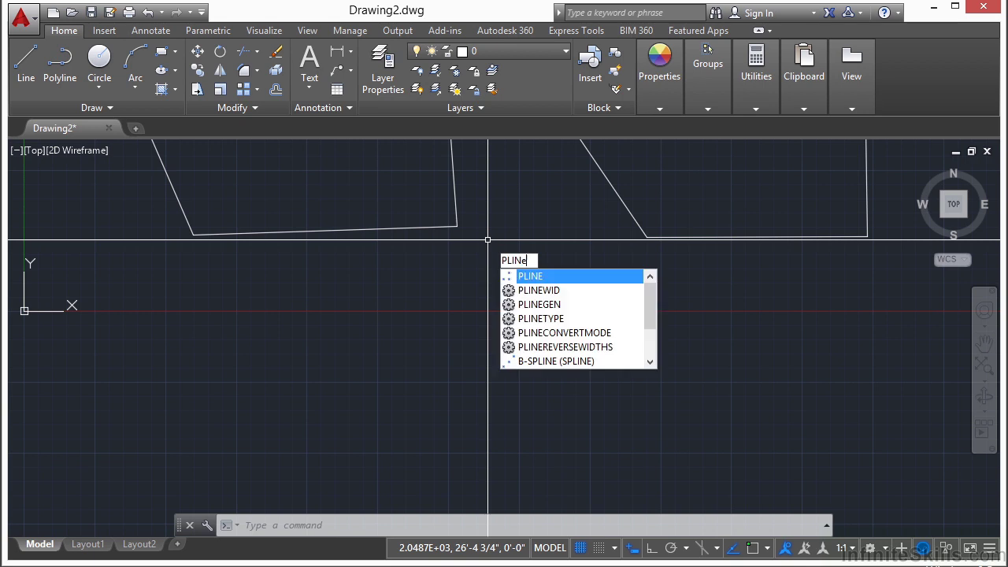
{"action": "key", "text": "Escape"}
{"action": "key", "text": "Escape"}
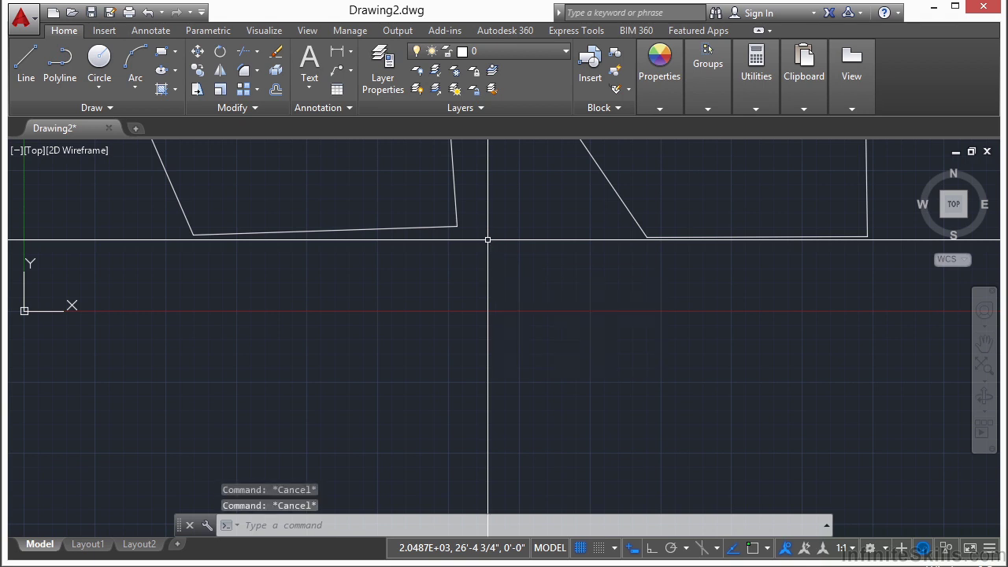
{"action": "type", "text": "PL"}
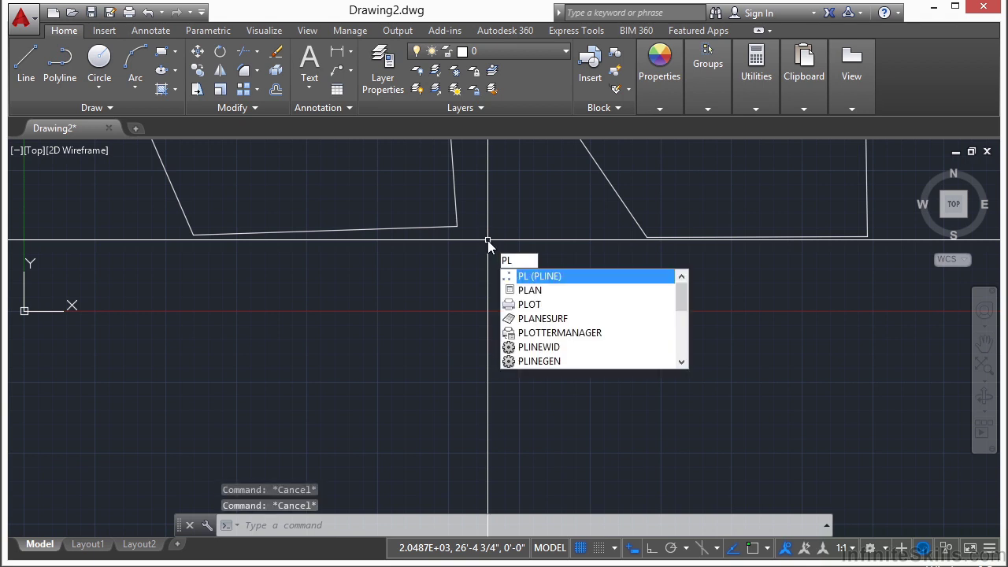
{"action": "key", "text": "Return"}
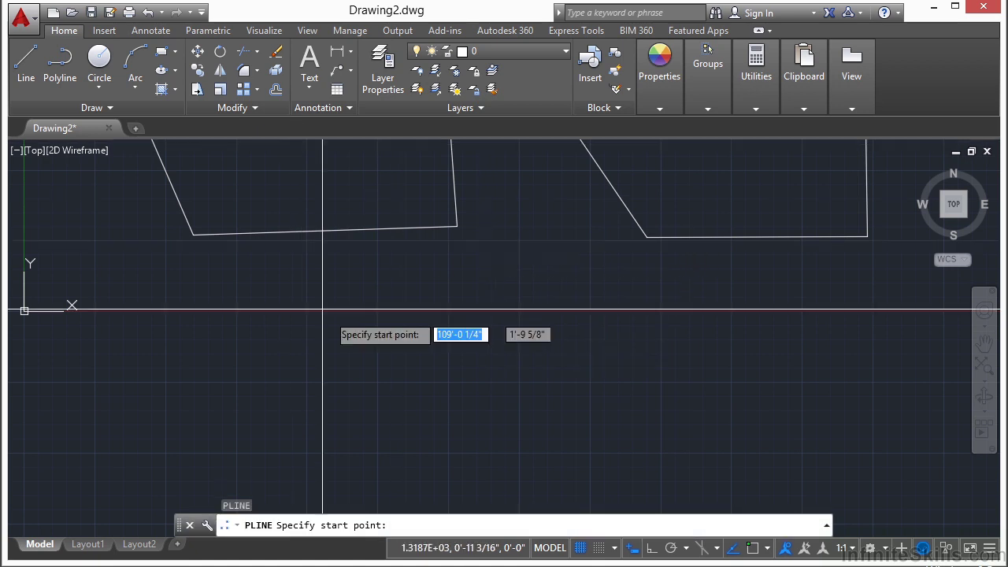
{"action": "left_click", "coordinate": [262, 374]}
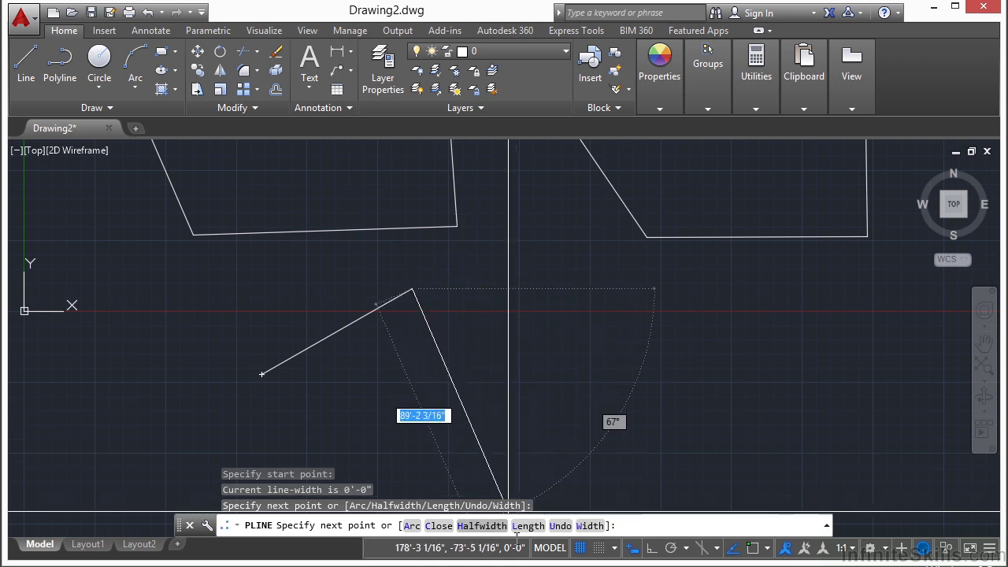
{"action": "left_click", "coordinate": [413, 527]}
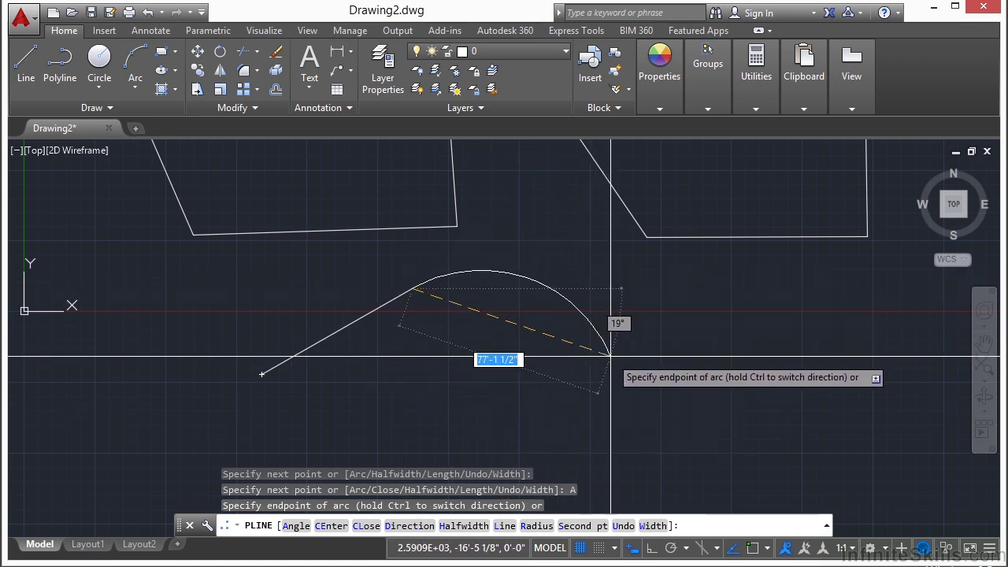
{"action": "left_click", "coordinate": [580, 315]}
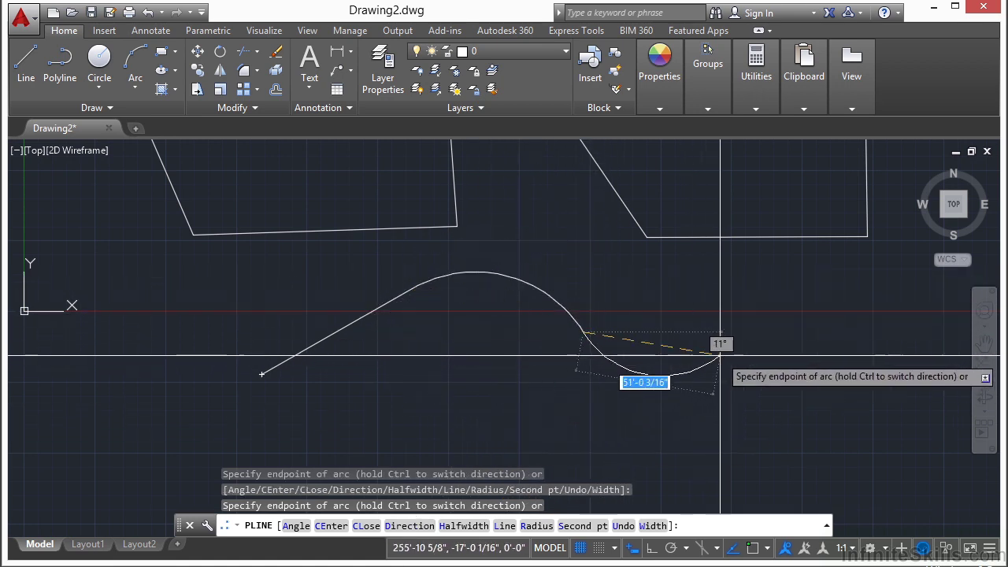
{"action": "left_click", "coordinate": [705, 297]}
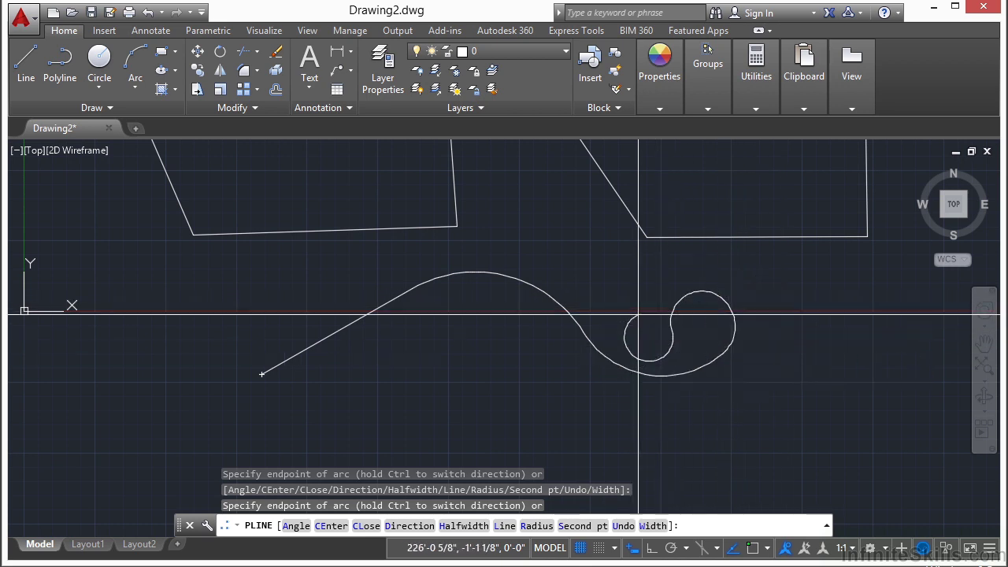
{"action": "left_click", "coordinate": [659, 293]}
{"action": "left_click", "coordinate": [779, 290]}
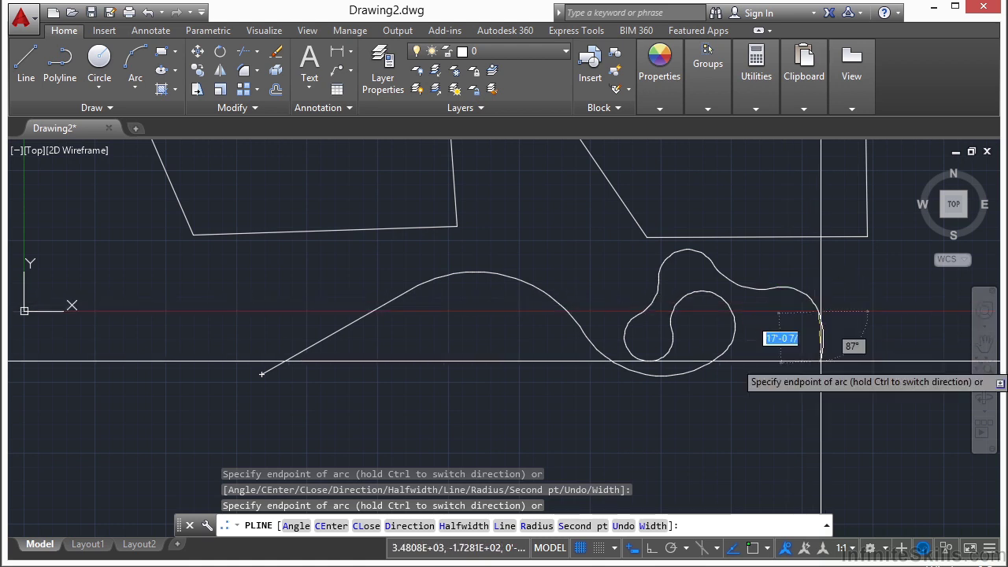
{"action": "left_click", "coordinate": [730, 415]}
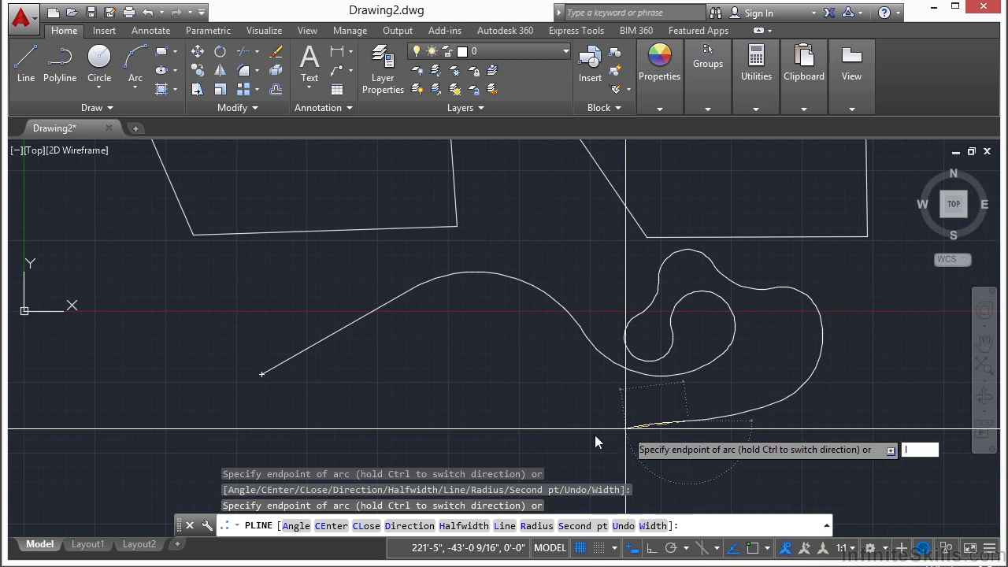
Add a straight bottom segment and a final arc to the left, ending in line mode.
{"action": "type", "text": "l"}
{"action": "key", "text": "Return"}
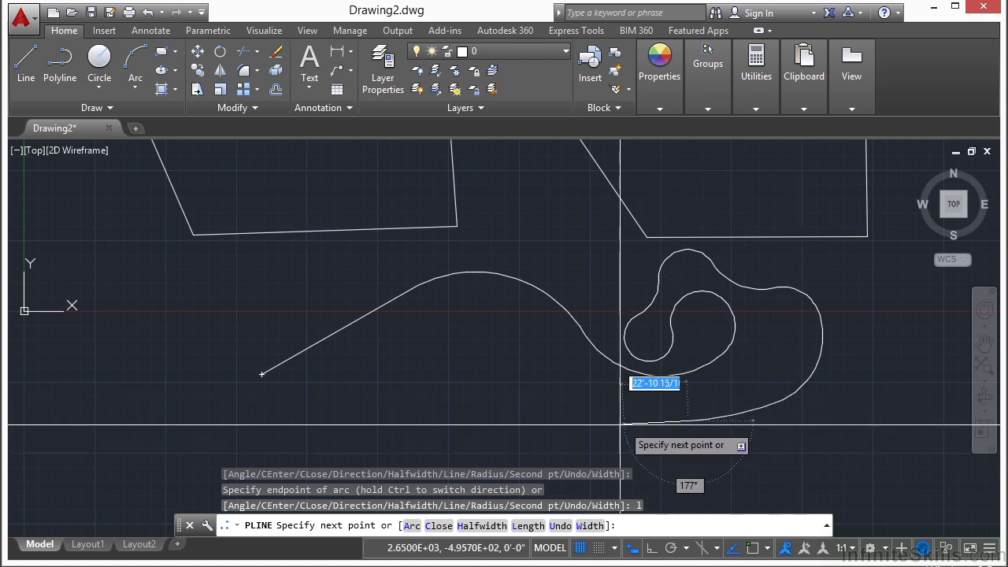
{"action": "left_click", "coordinate": [579, 423]}
{"action": "type", "text": "a"}
{"action": "key", "text": "Return"}
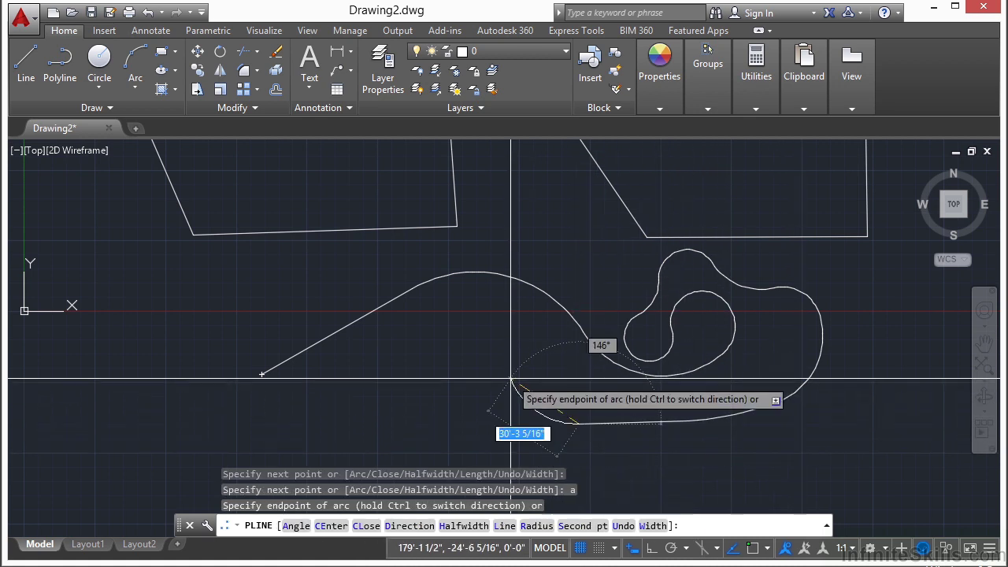
{"action": "left_click", "coordinate": [481, 364]}
{"action": "type", "text": "l"}
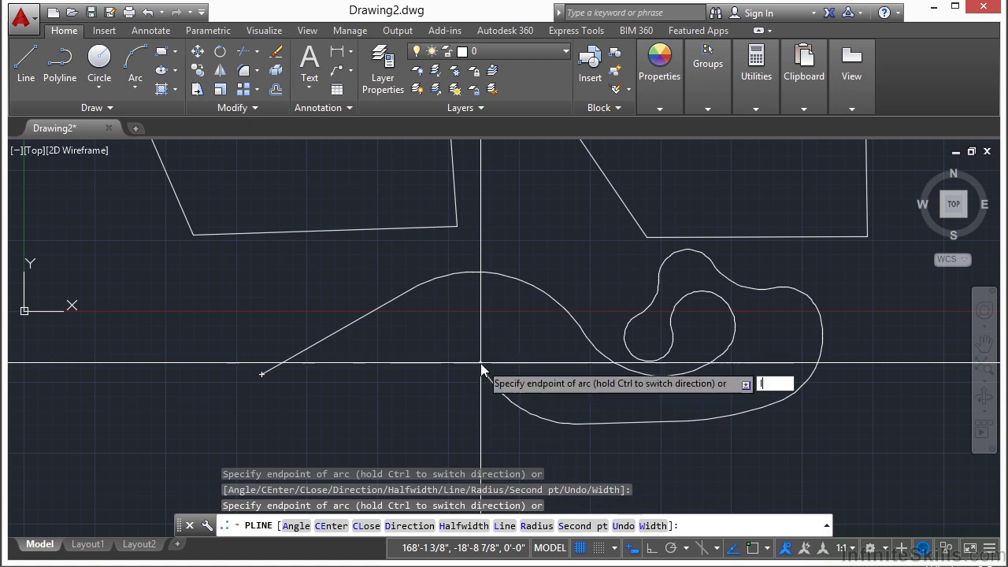
{"action": "key", "text": "Return"}
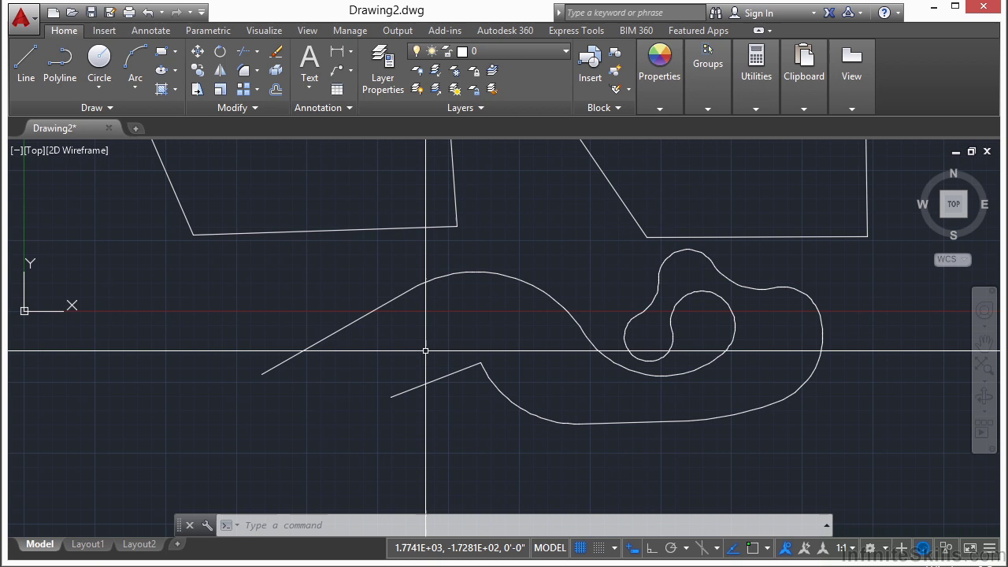
Use PEDIT's Close option on the curvy polyline to join its two loose ends.
{"action": "type", "text": "edit"}
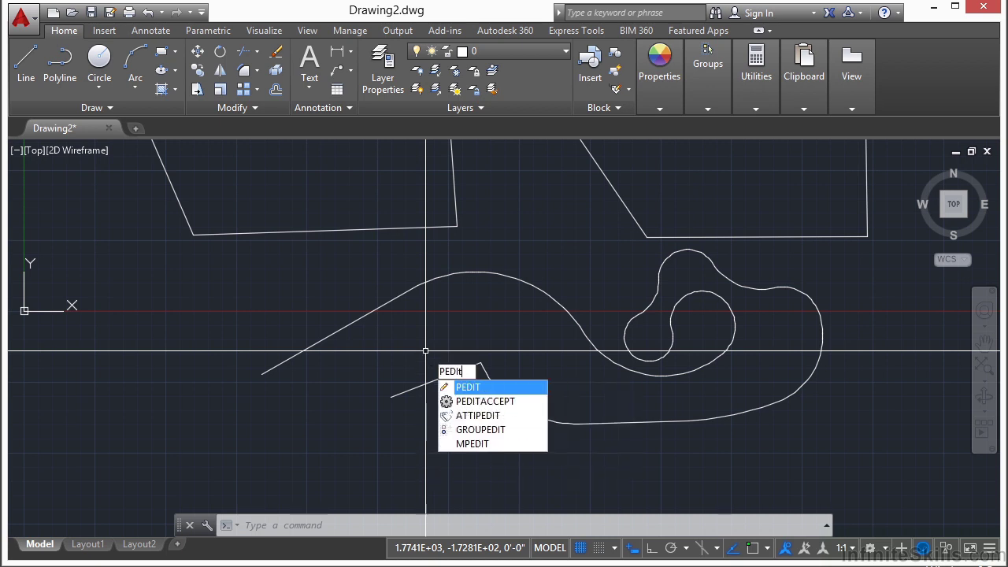
{"action": "key", "text": "Return"}
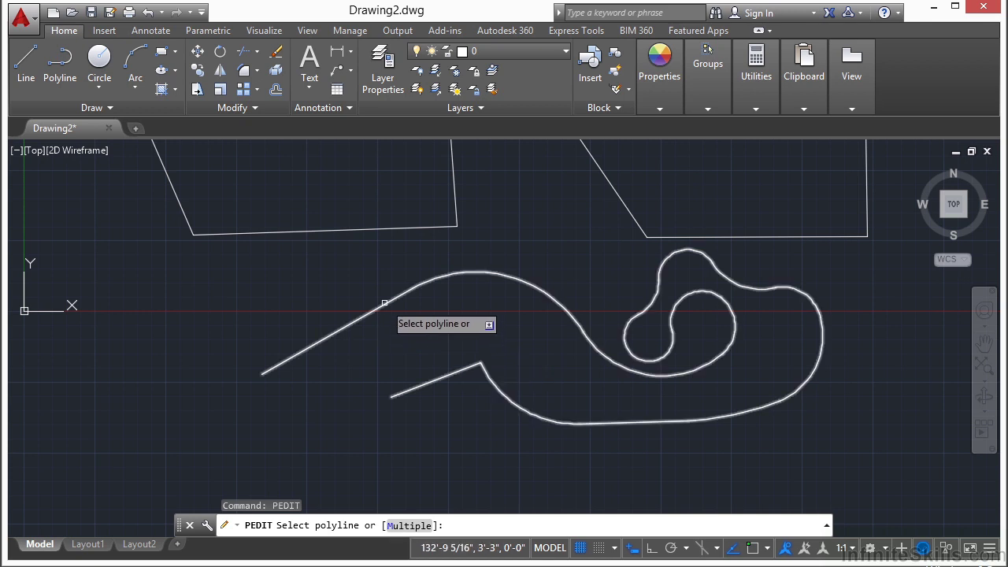
{"action": "left_click", "coordinate": [384, 304]}
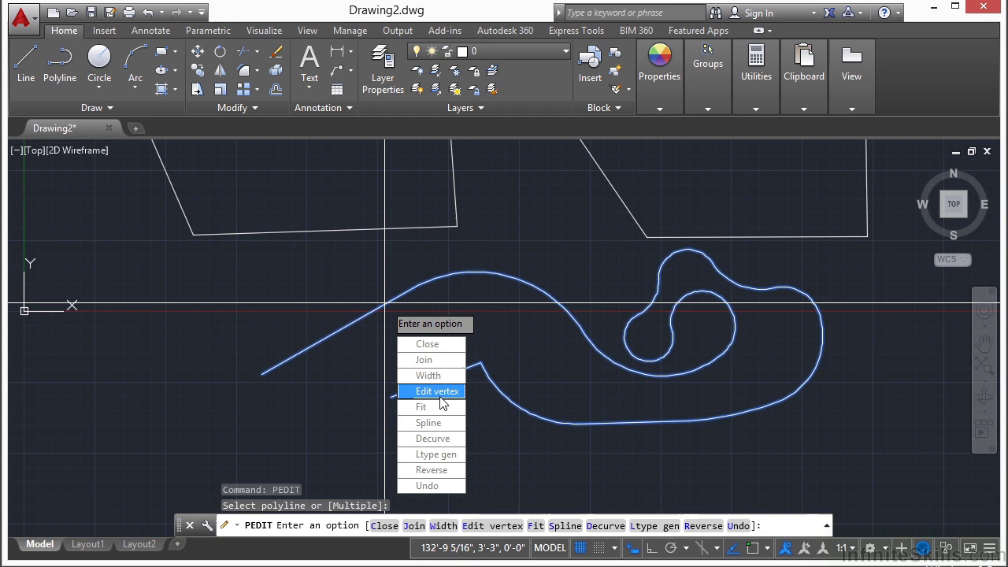
{"action": "left_click", "coordinate": [427, 344]}
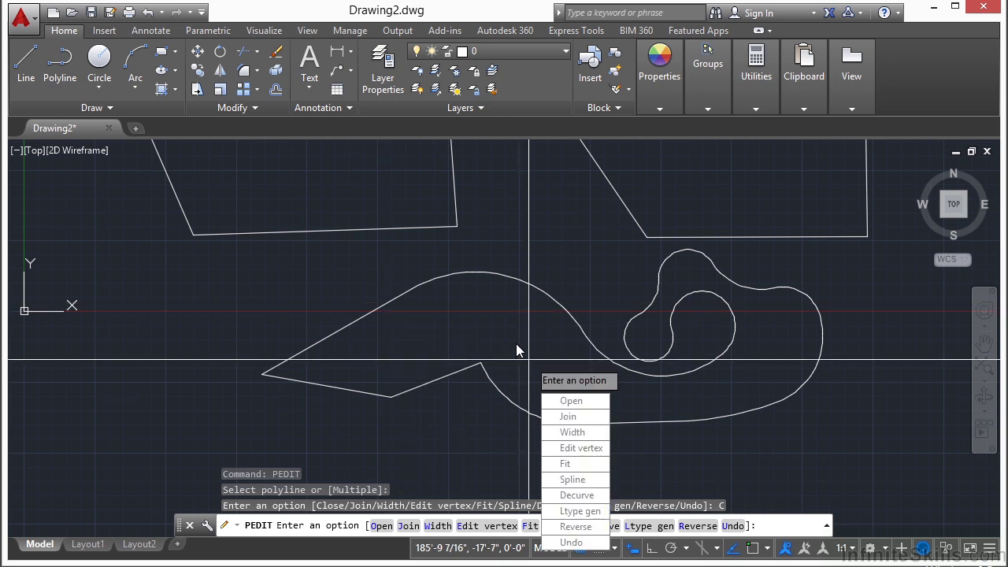
{"action": "key", "text": "Escape"}
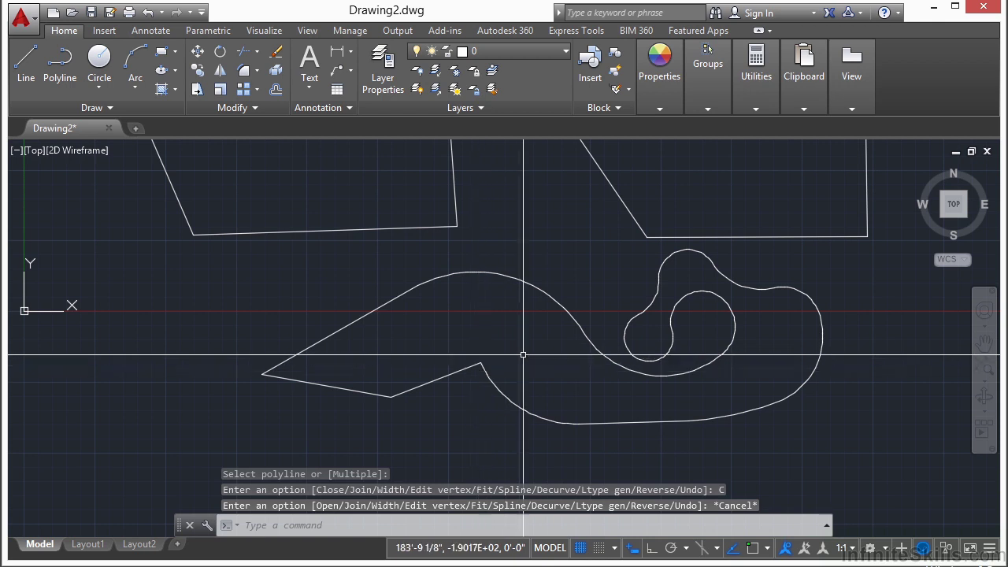
Compare selections: the right pentagon's edges pick individually, the left pentagon selects whole.
{"action": "middle_click_drag", "start_coordinate": [589, 267], "coordinate": [528, 407]}
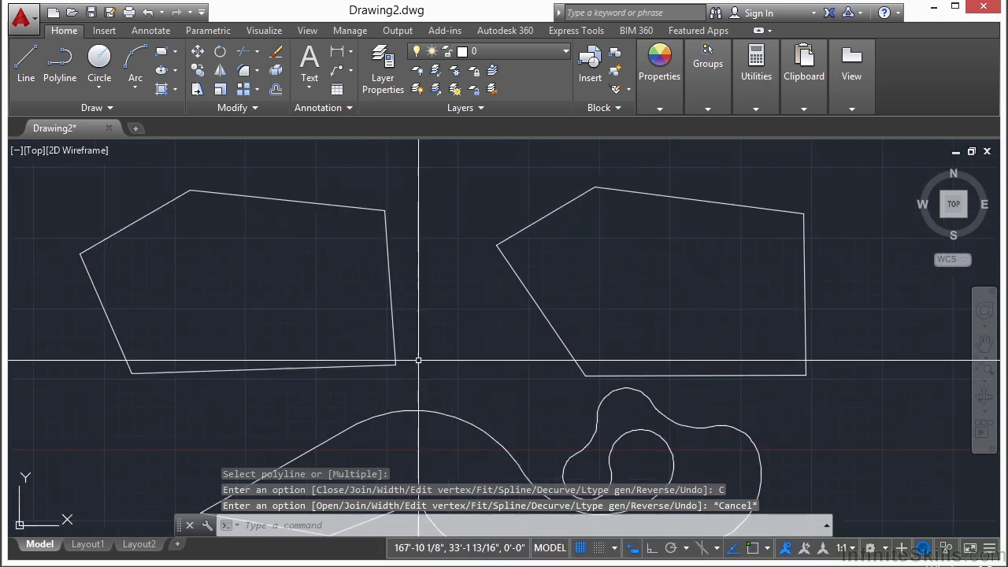
{"action": "left_click", "coordinate": [648, 191]}
{"action": "left_click", "coordinate": [536, 218]}
{"action": "left_click", "coordinate": [532, 293]}
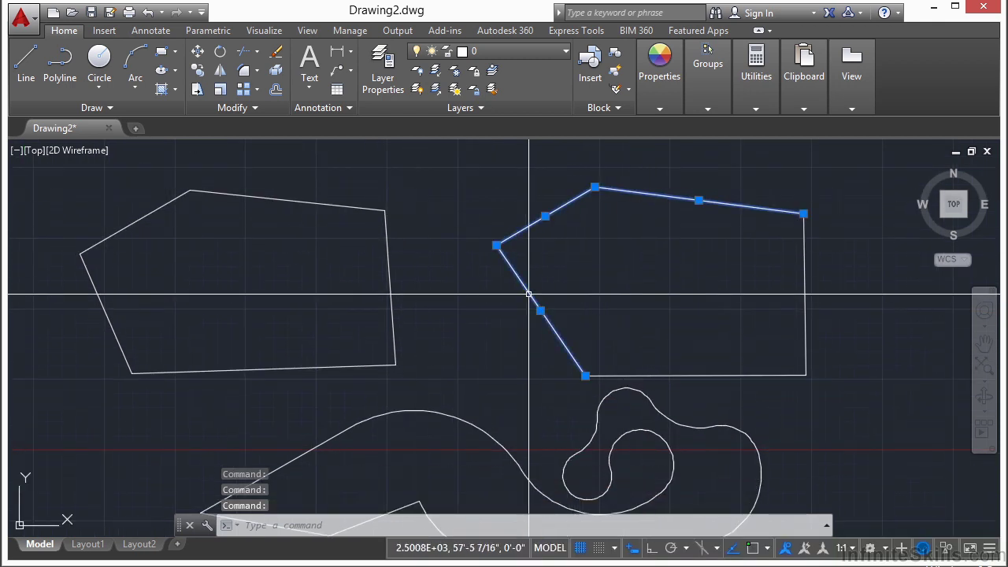
{"action": "key", "text": "Escape"}
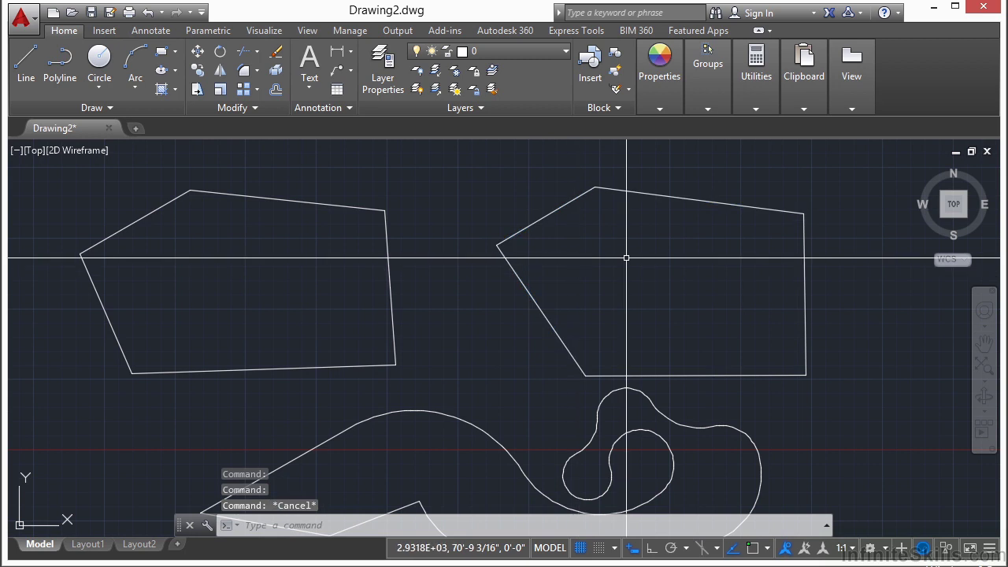
{"action": "left_click", "coordinate": [371, 186]}
{"action": "left_click", "coordinate": [247, 236]}
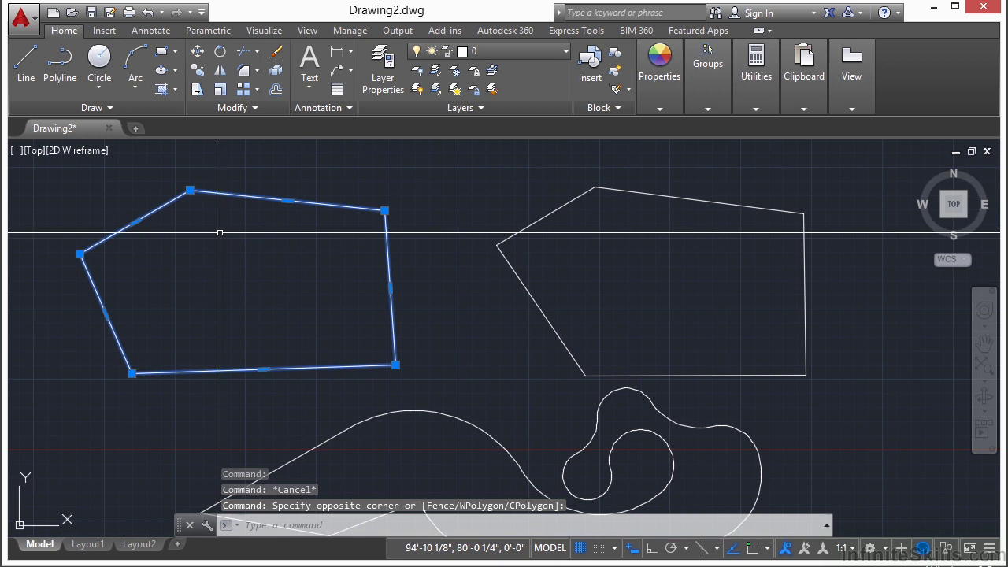
{"action": "key", "text": "Escape"}
With PEDIT, convert one right-pentagon edge to a polyline and join the other four edges.
{"action": "type", "text": "pe"}
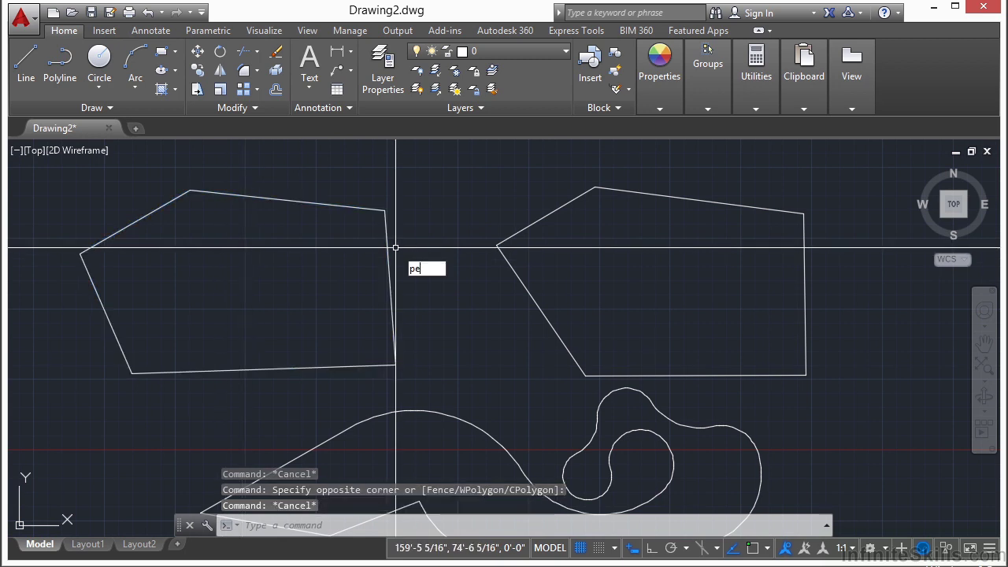
{"action": "type", "text": "dit"}
{"action": "key", "text": "Return"}
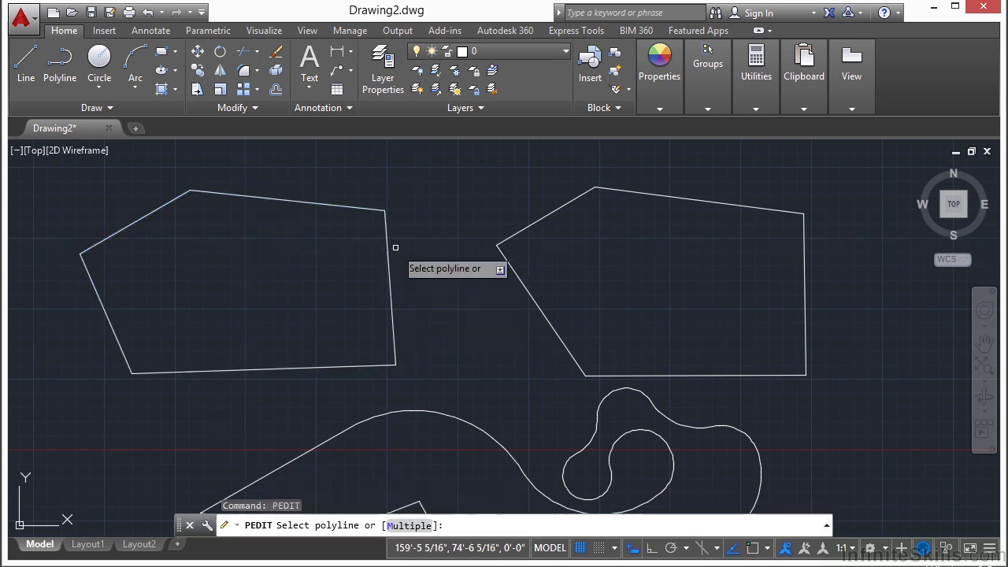
{"action": "left_click", "coordinate": [567, 204]}
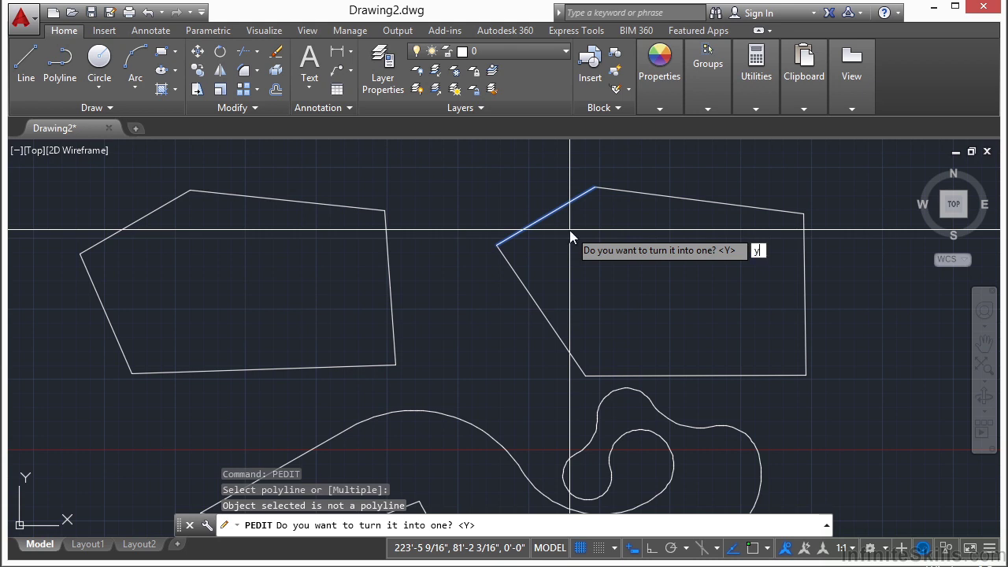
{"action": "key", "text": "Return"}
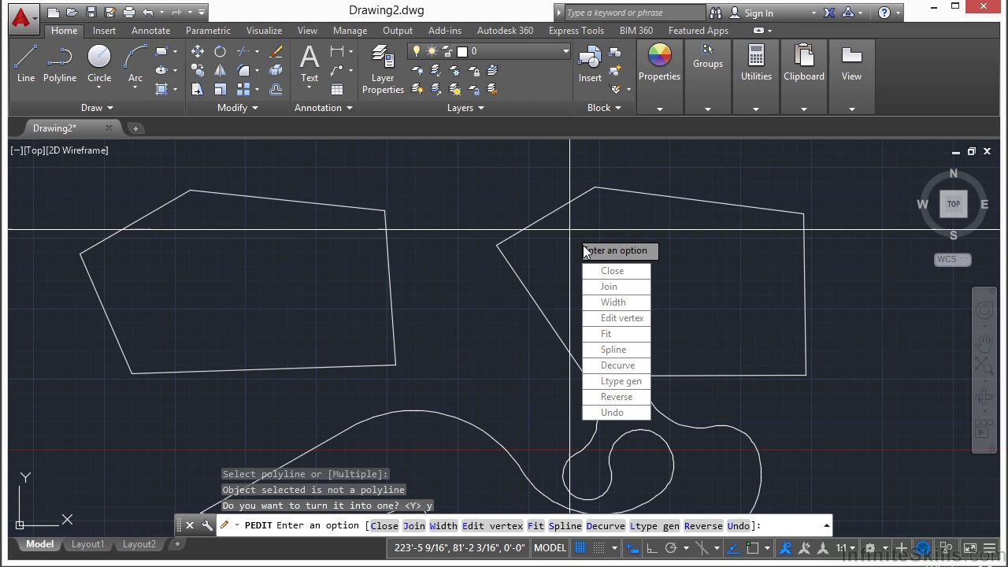
{"action": "left_click", "coordinate": [609, 287]}
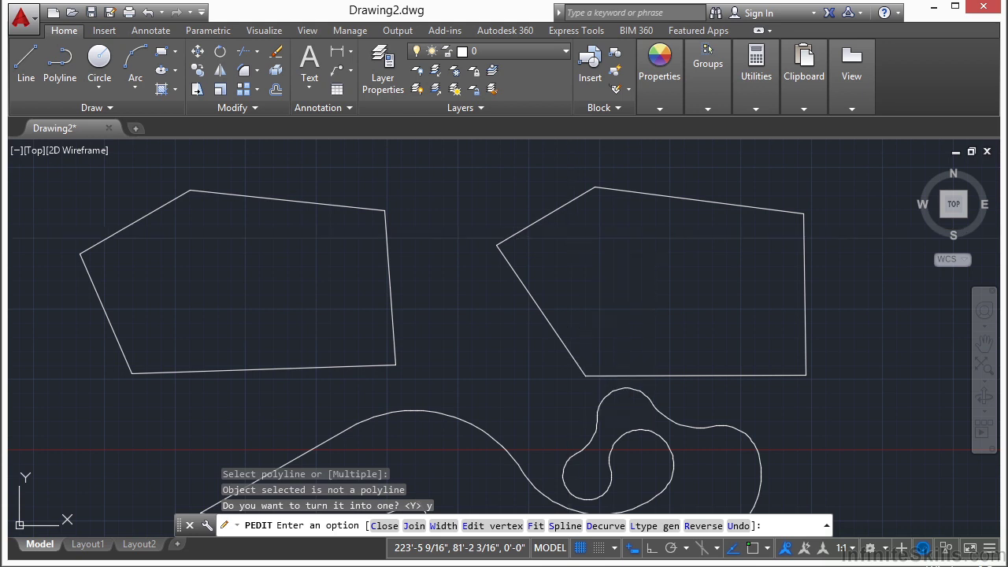
{"action": "left_click", "coordinate": [557, 210]}
{"action": "left_click", "coordinate": [709, 201]}
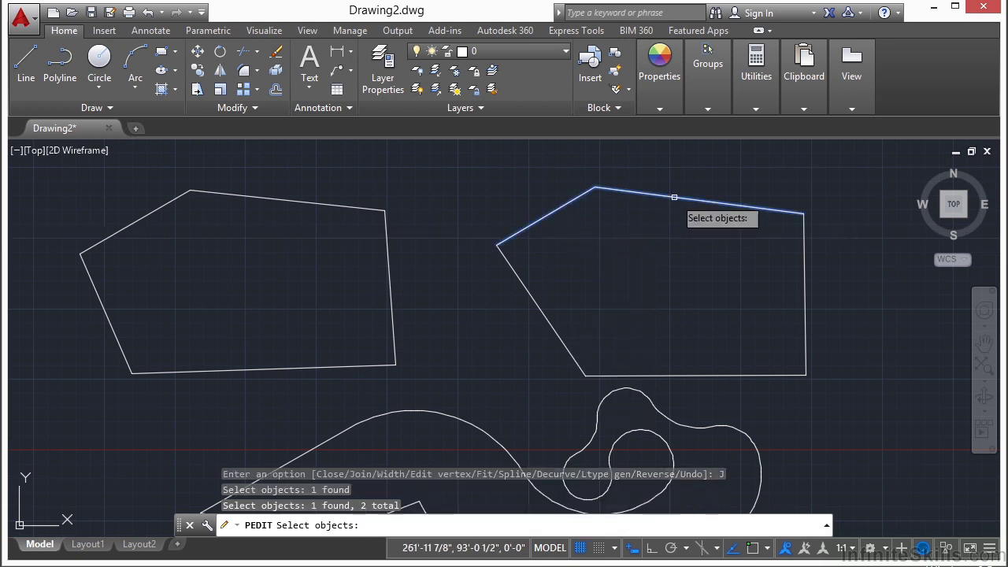
{"action": "left_click", "coordinate": [803, 258]}
{"action": "left_click", "coordinate": [779, 364]}
{"action": "left_click", "coordinate": [766, 385]}
{"action": "left_click", "coordinate": [623, 310]}
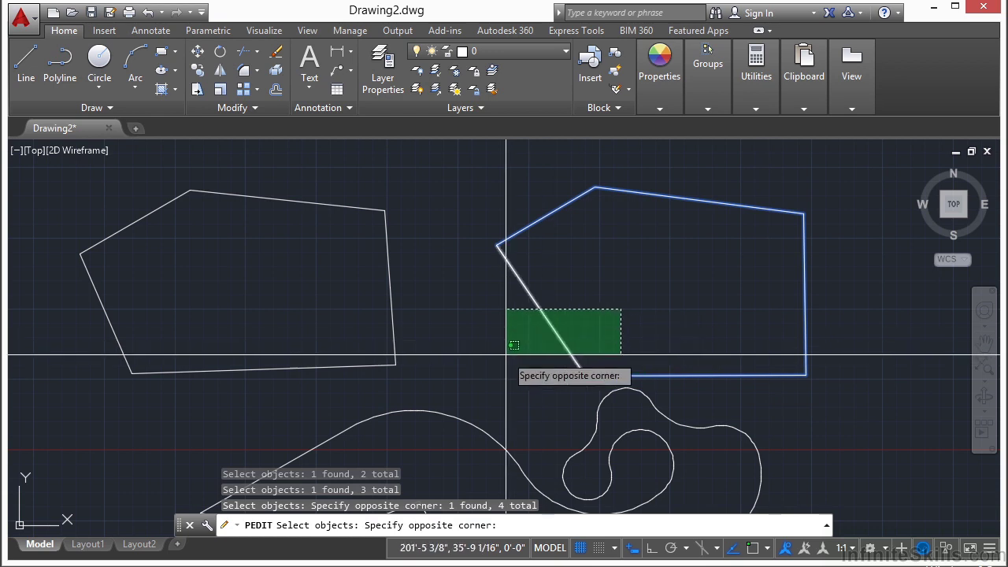
{"action": "left_click", "coordinate": [509, 349]}
{"action": "key", "text": "Return"}
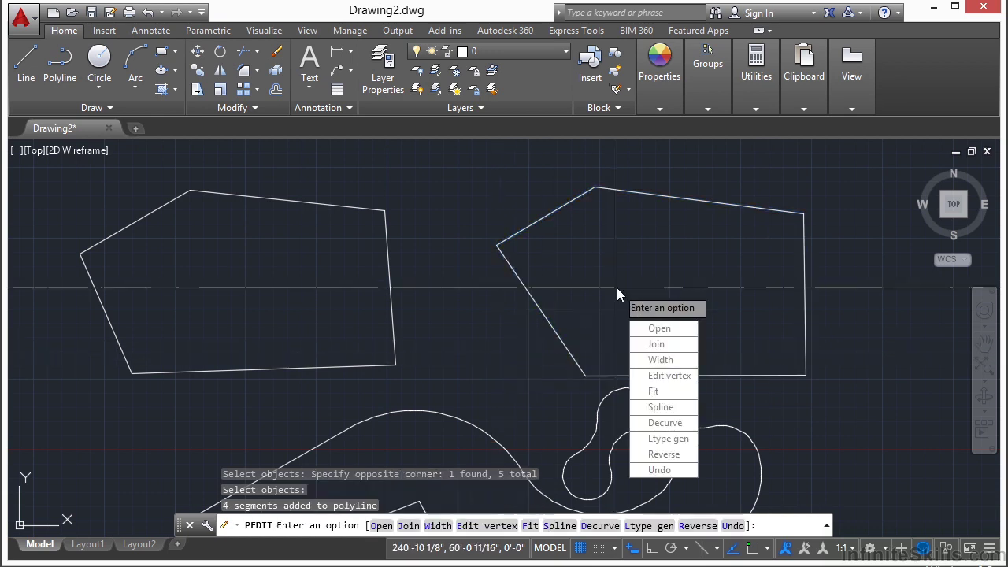
{"action": "key", "text": "Return"}
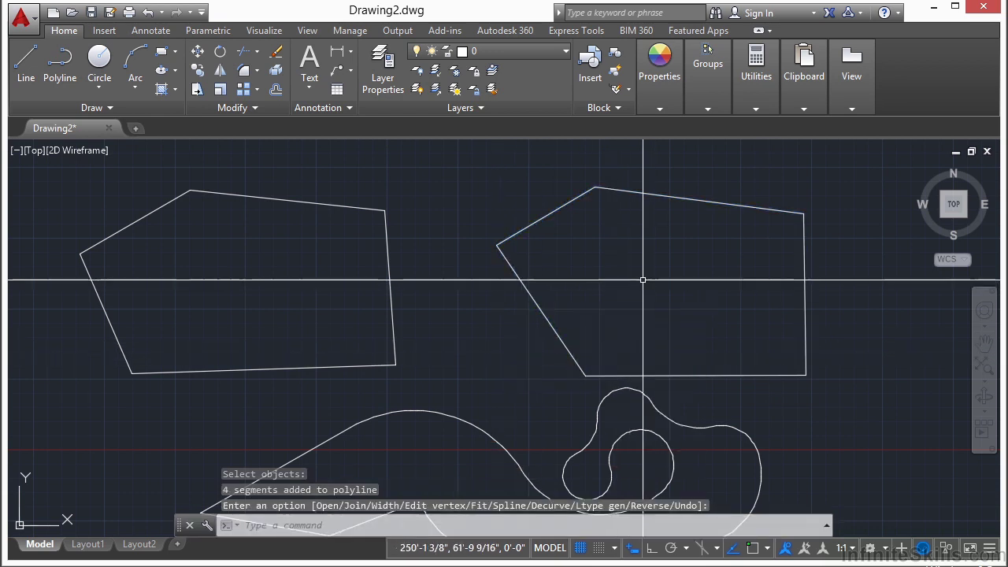
Select the right pentagon to confirm it is one object, then pan up to show the curvy shape.
{"action": "left_click", "coordinate": [653, 195]}
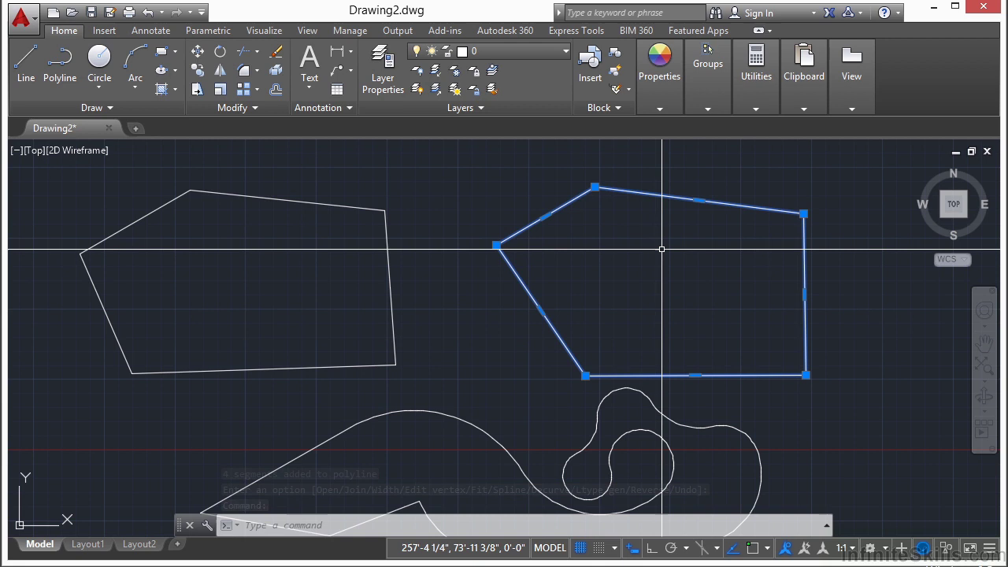
{"action": "key", "text": "Escape"}
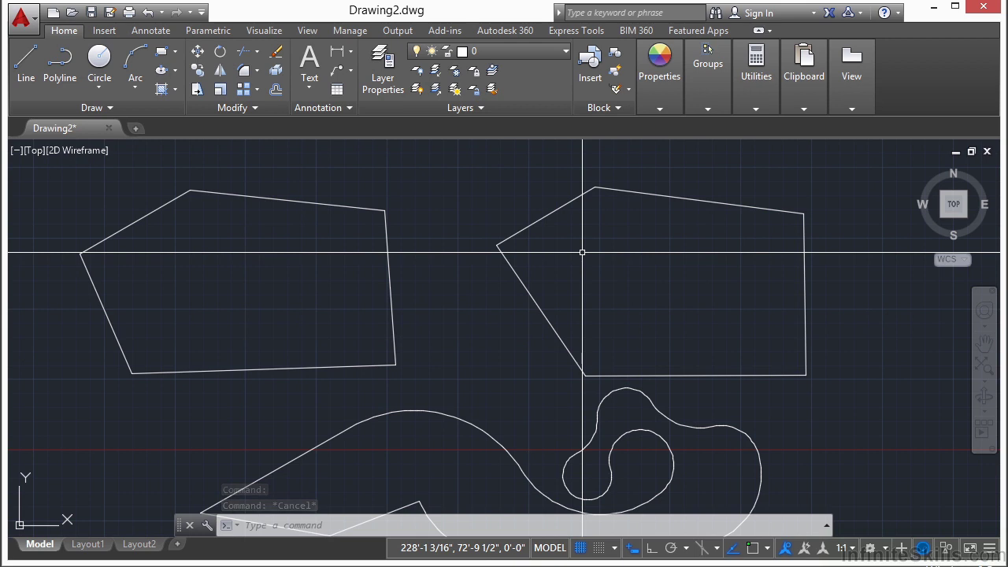
{"action": "middle_click_drag", "start_coordinate": [626, 329], "coordinate": [626, 291]}
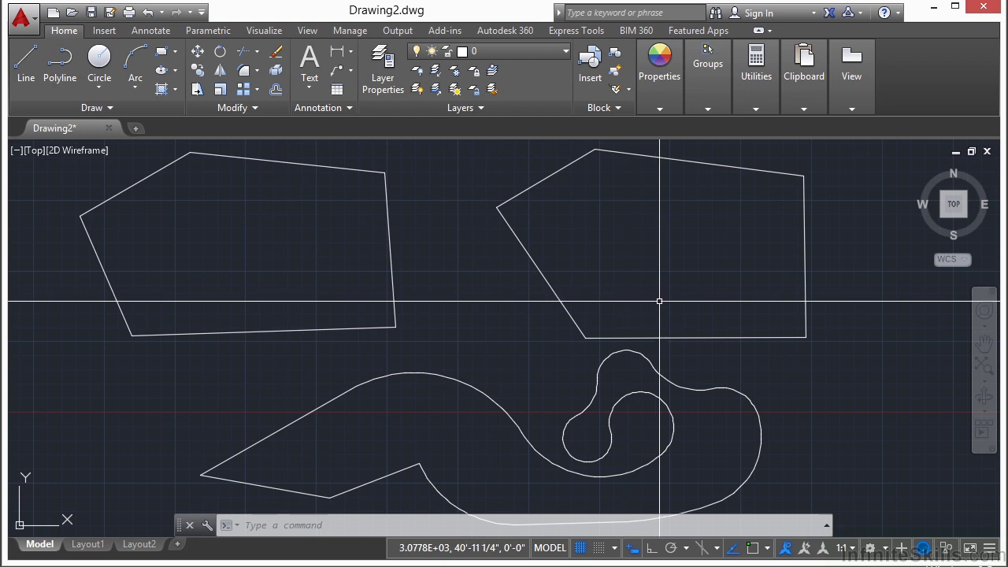
Select the right polygon and remove its leftmost vertex.
{"action": "left_click", "coordinate": [575, 256]}
{"action": "left_click", "coordinate": [535, 275]}
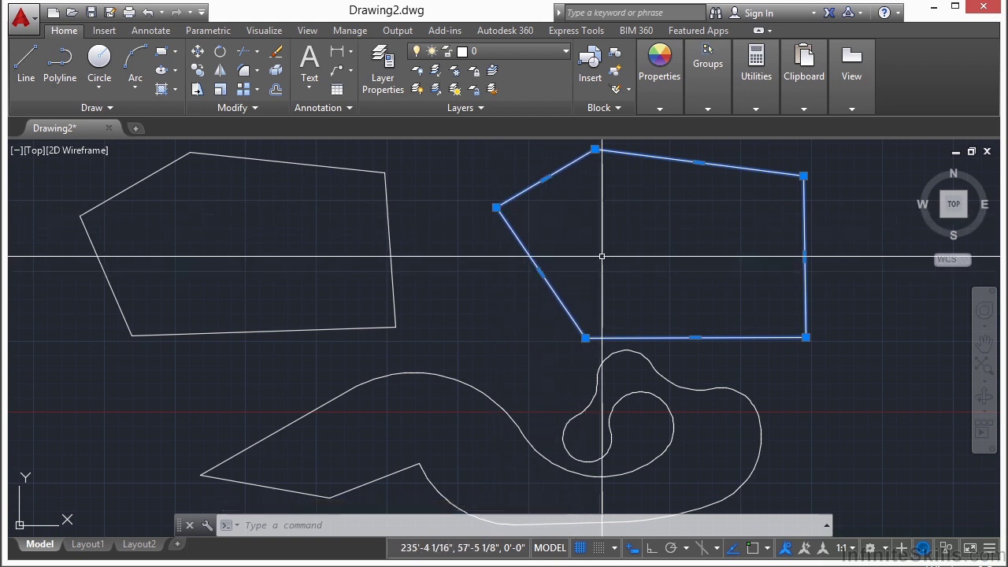
{"action": "mouse_move", "coordinate": [497, 208]}
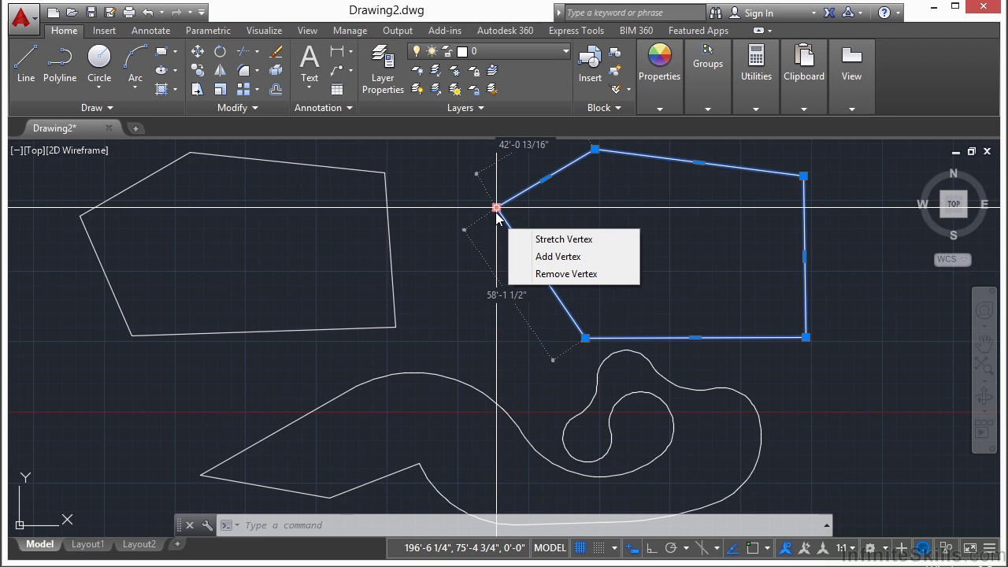
{"action": "left_click", "coordinate": [567, 274]}
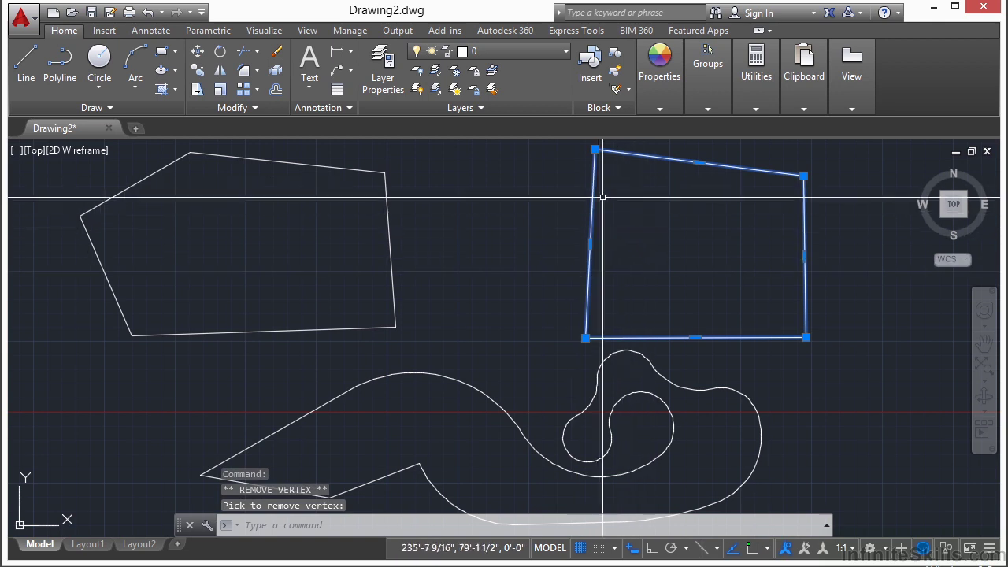
Add a new vertex after the top-left corner, placed below the top edge.
{"action": "mouse_move", "coordinate": [595, 150]}
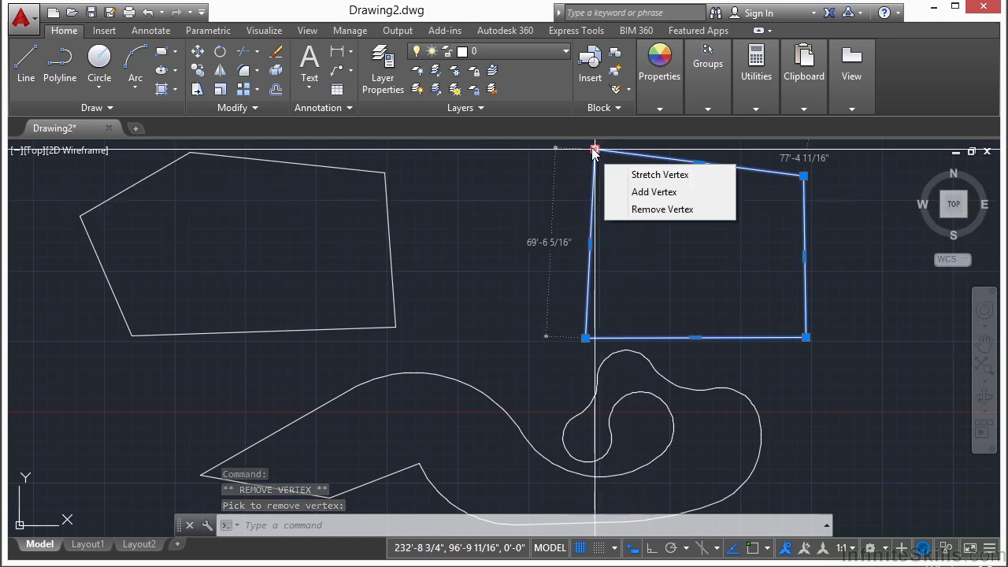
{"action": "left_click", "coordinate": [654, 192]}
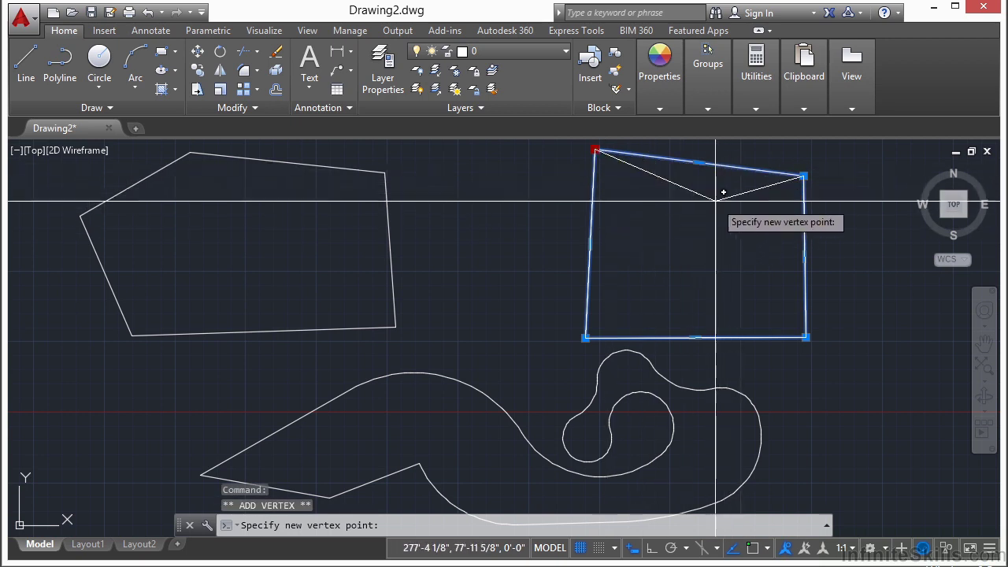
{"action": "left_click", "coordinate": [709, 213]}
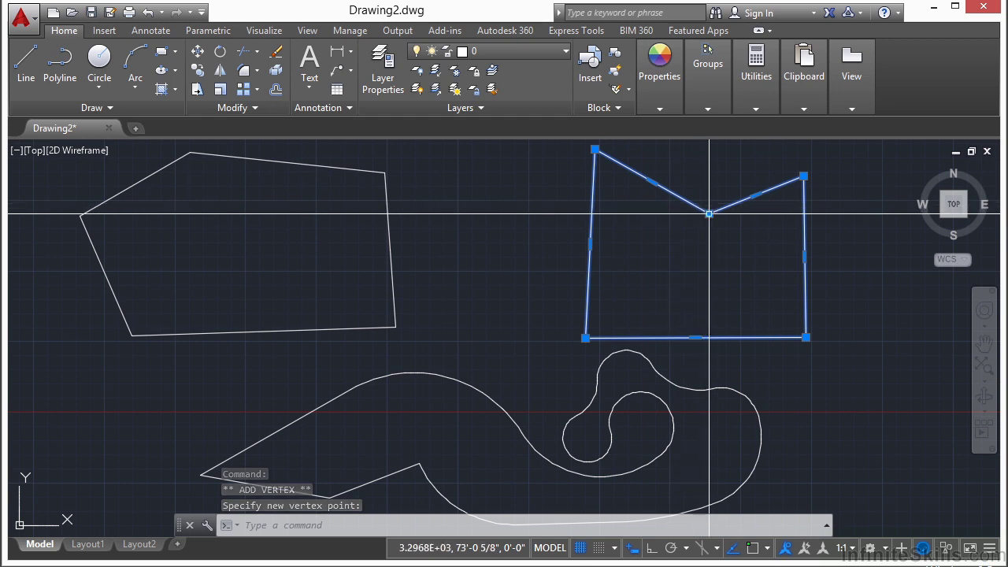
Move the newly added vertex further down and to the right.
{"action": "mouse_move", "coordinate": [710, 214]}
{"action": "left_click", "coordinate": [776, 244]}
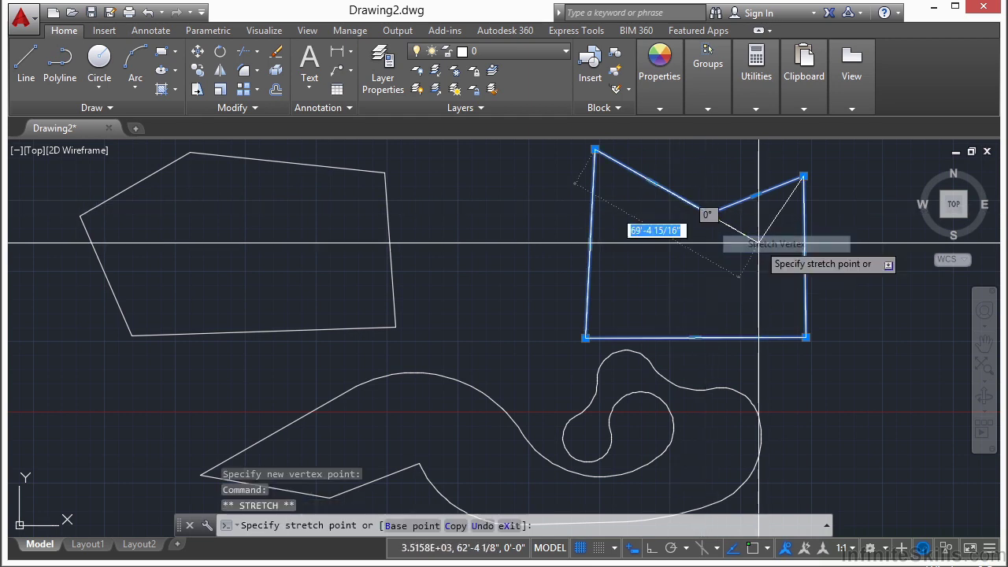
{"action": "left_click", "coordinate": [736, 255]}
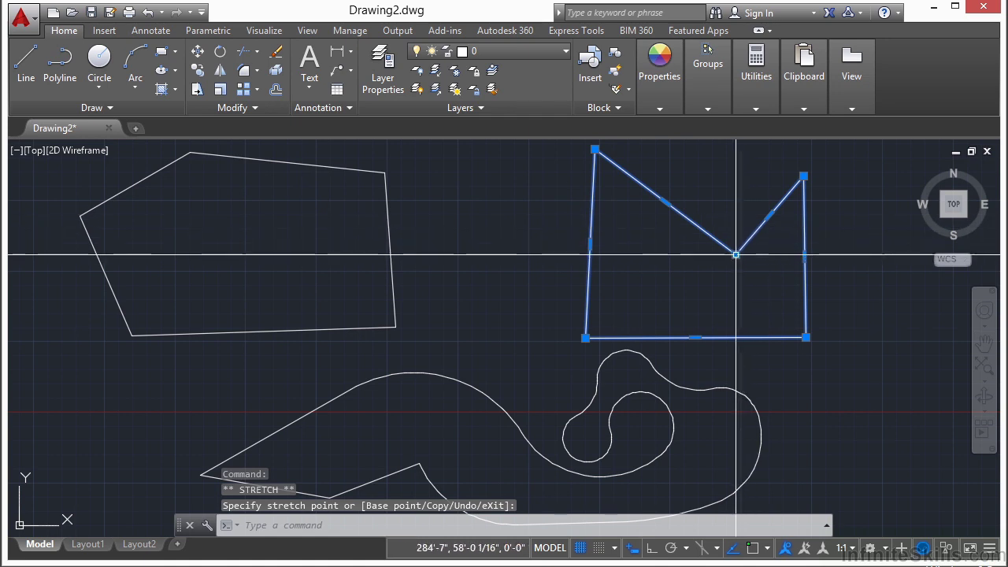
Stretch the slanted top segment up-left and add a vertex partway along the left edge.
{"action": "mouse_move", "coordinate": [666, 204]}
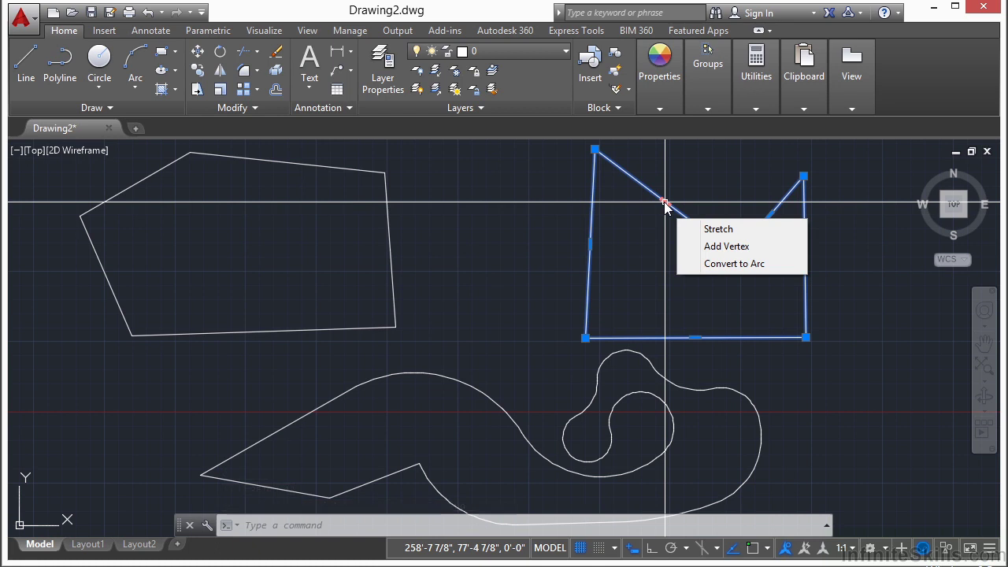
{"action": "left_click", "coordinate": [714, 227]}
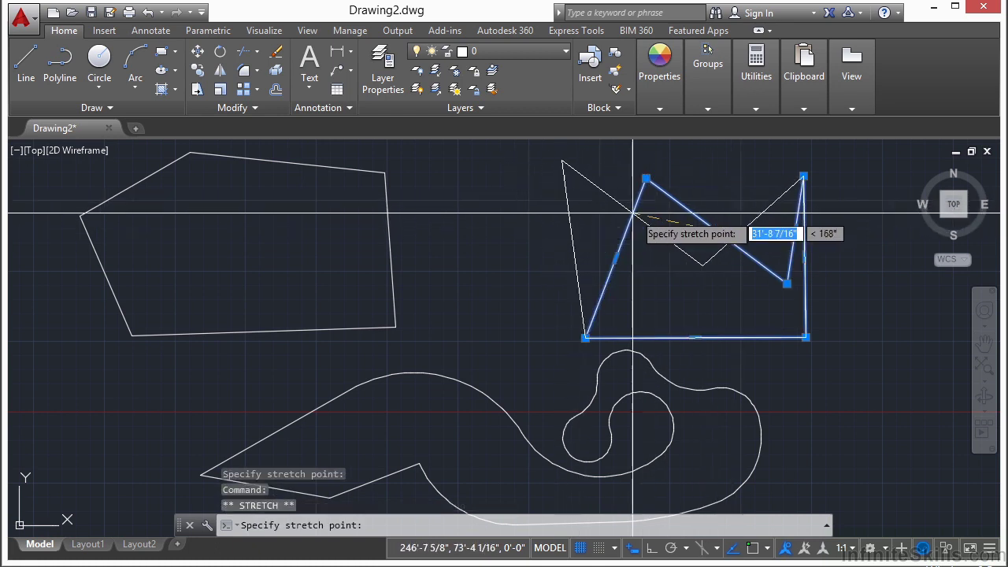
{"action": "left_click", "coordinate": [581, 216]}
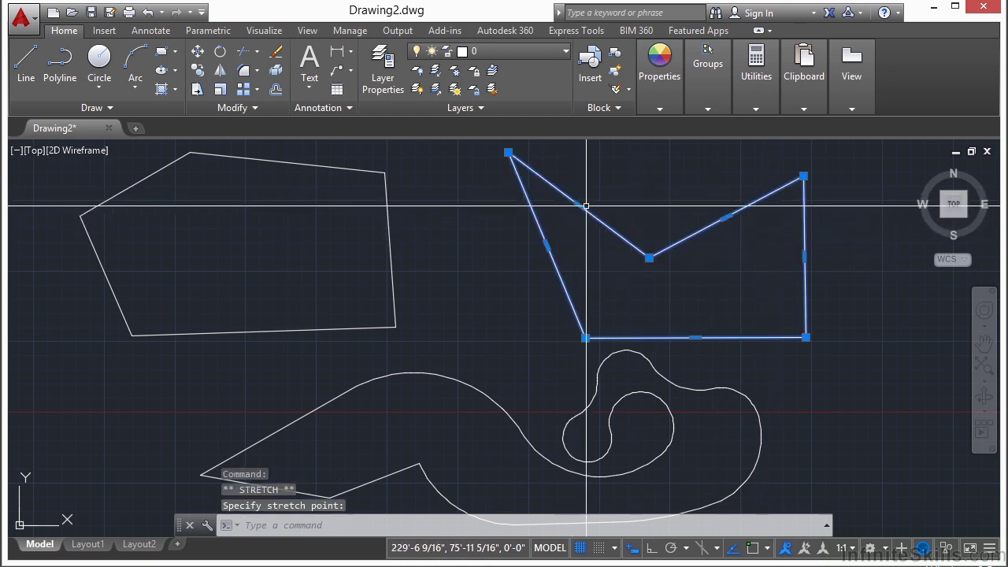
{"action": "left_click", "coordinate": [627, 253]}
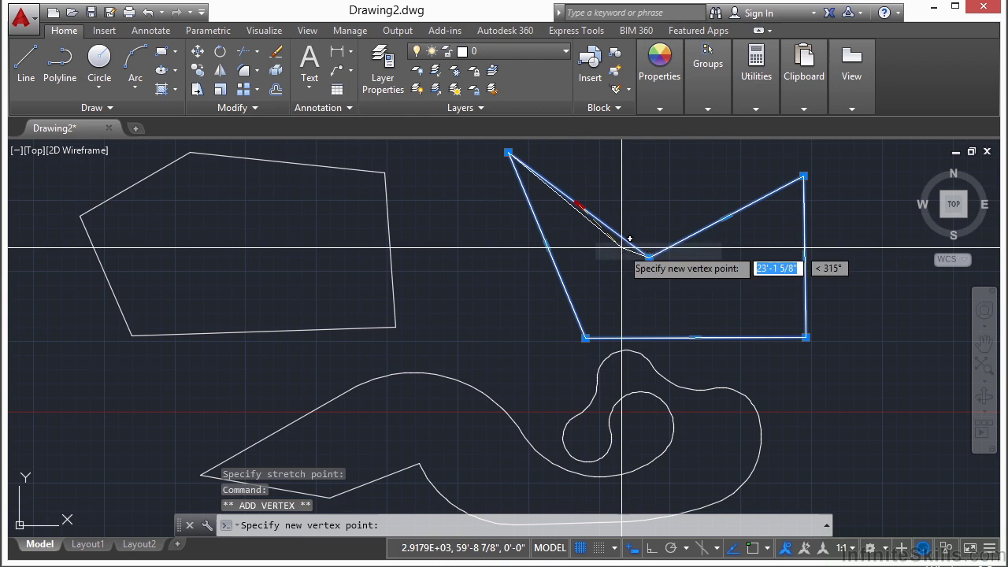
{"action": "left_click", "coordinate": [604, 187]}
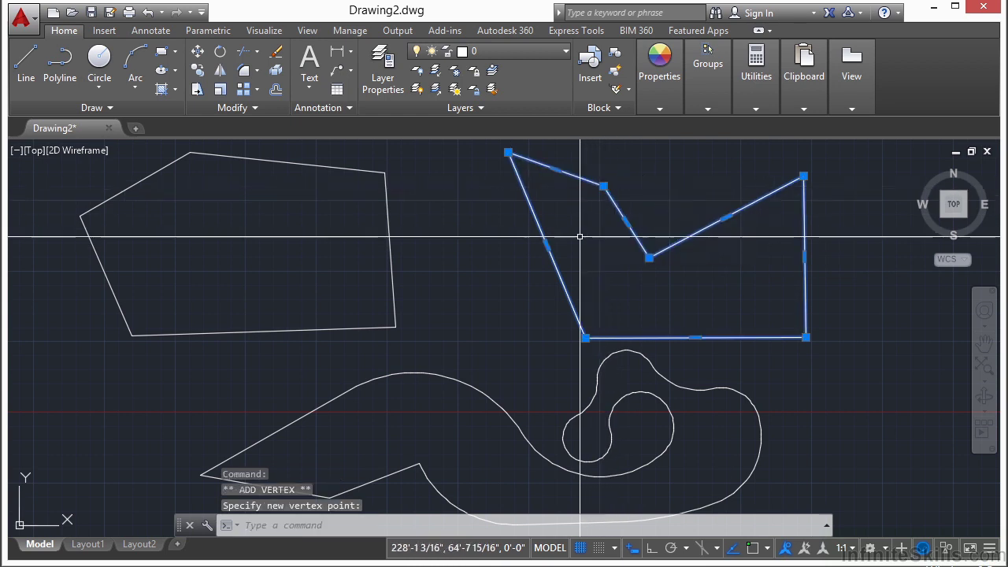
Convert the notch segment to a leftward-bulging arc, then back to a straight line.
{"action": "mouse_move", "coordinate": [627, 224]}
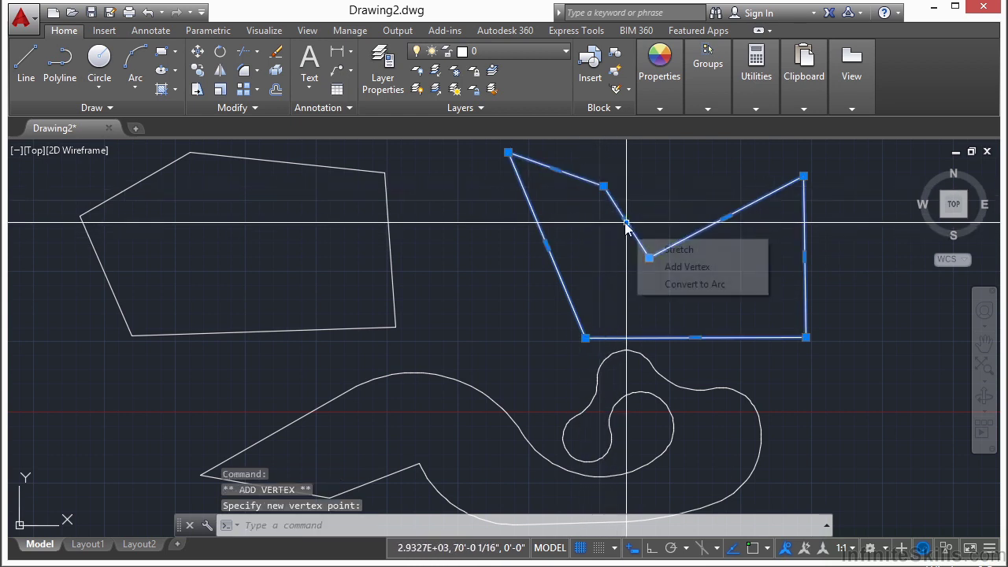
{"action": "left_click", "coordinate": [698, 284]}
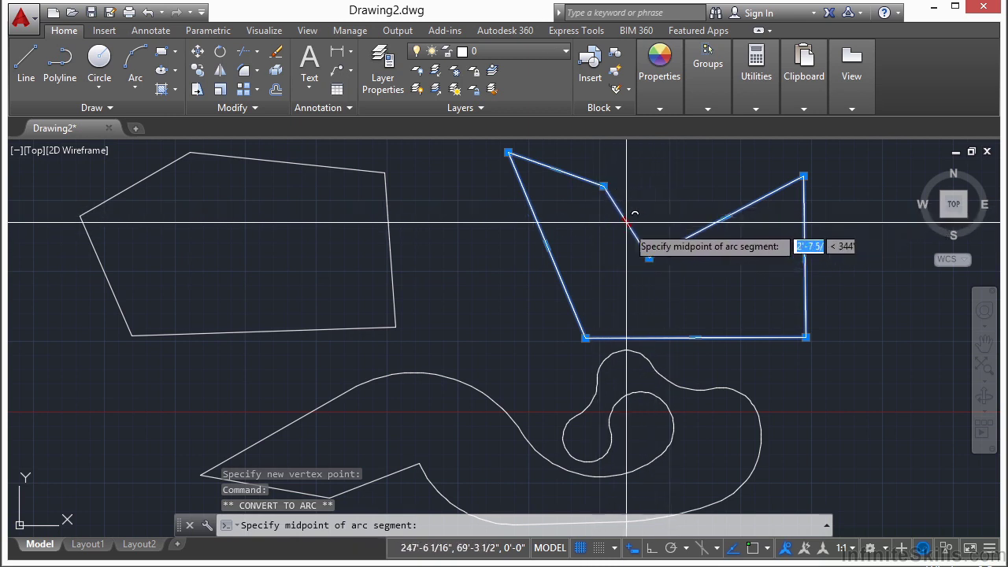
{"action": "left_click", "coordinate": [605, 237]}
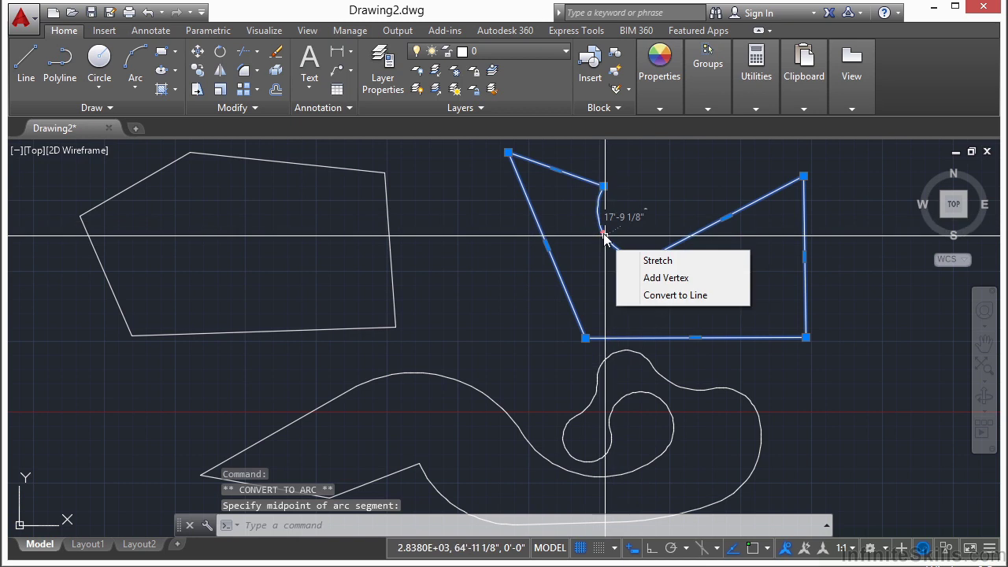
{"action": "left_click", "coordinate": [691, 296]}
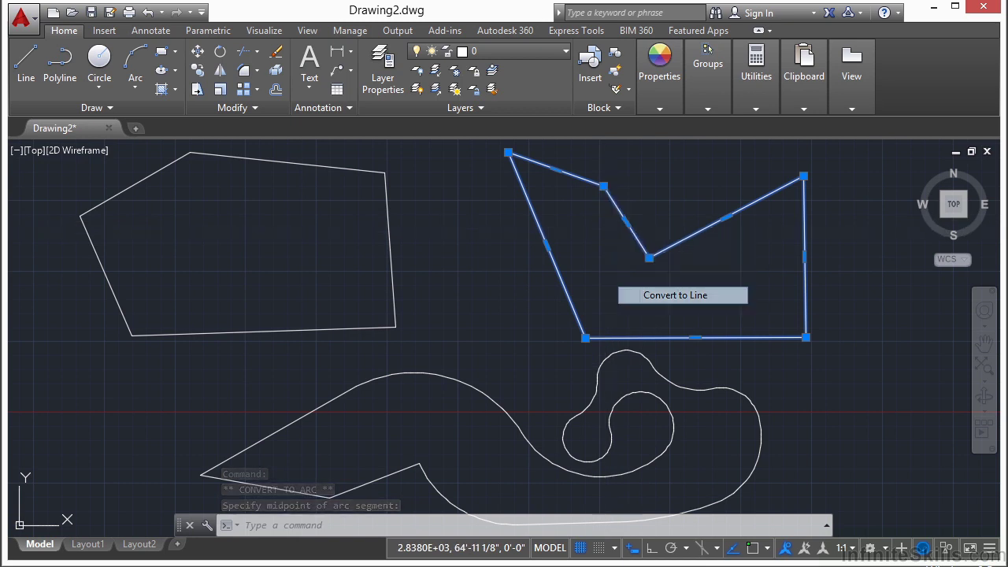
Stretch the segment midpoint up-right and drop the corner vertex to square off the notch, then add a vertex on the right slope.
{"action": "left_click", "coordinate": [626, 223]}
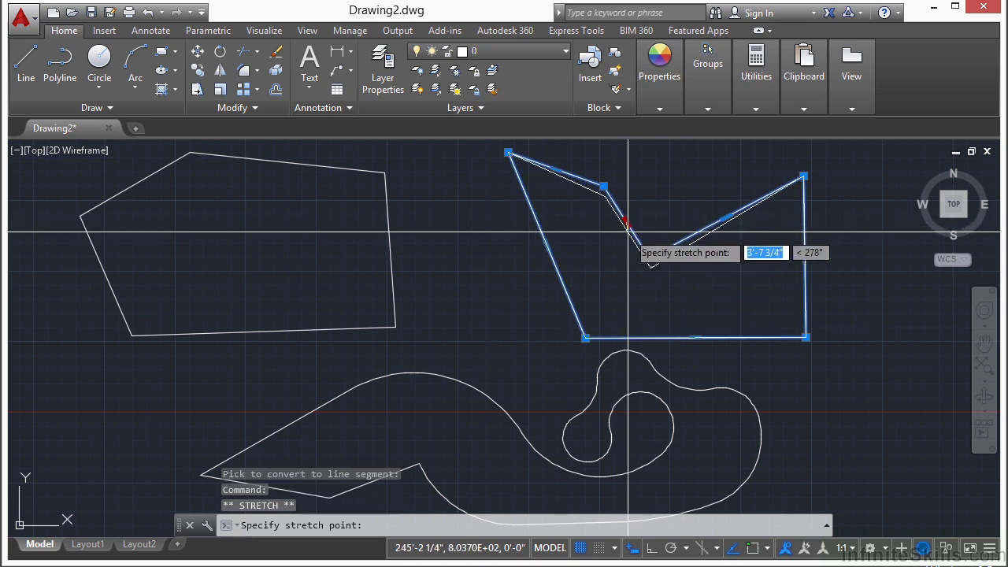
{"action": "left_click", "coordinate": [671, 209]}
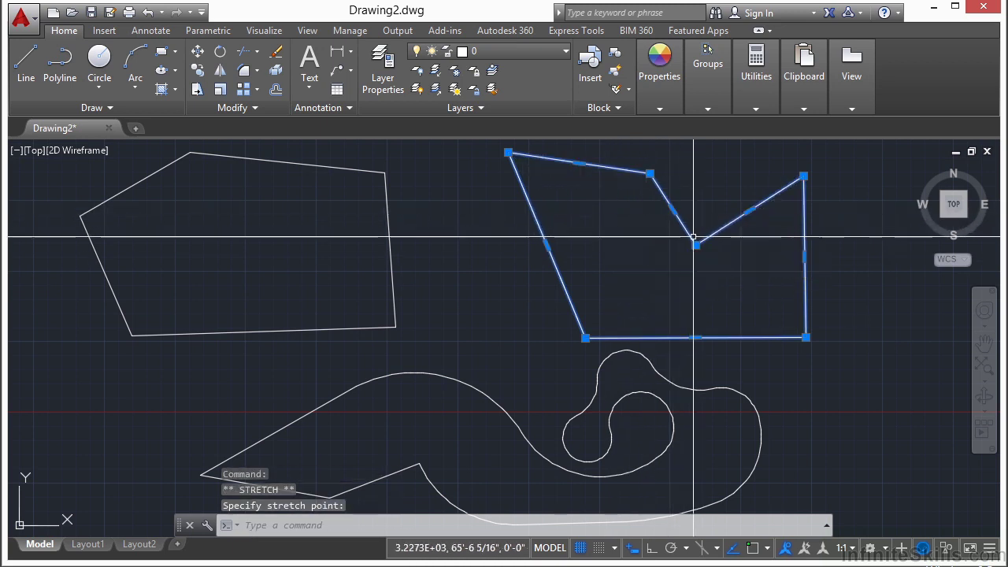
{"action": "left_click", "coordinate": [694, 244]}
{"action": "left_click", "coordinate": [649, 281]}
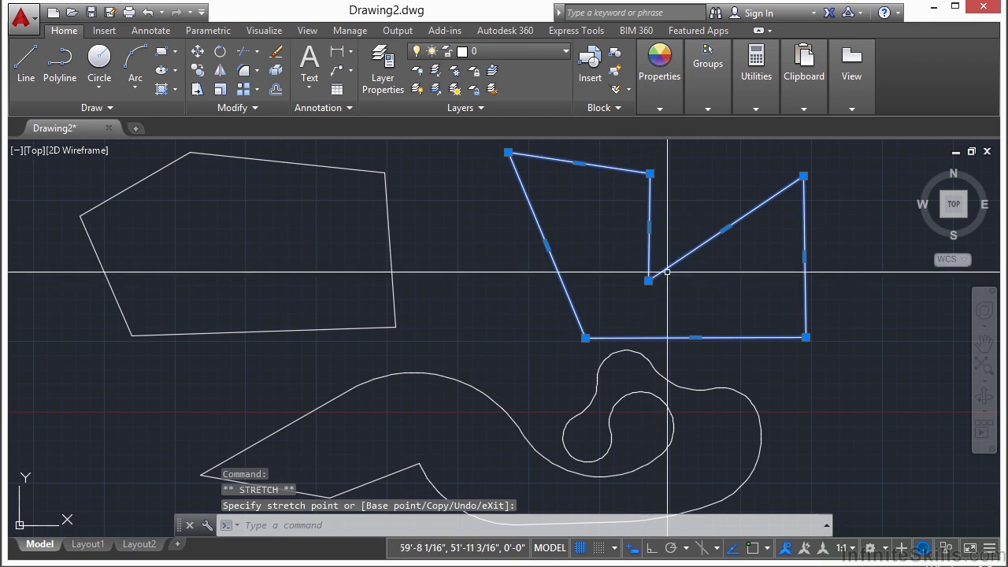
{"action": "mouse_move", "coordinate": [727, 229]}
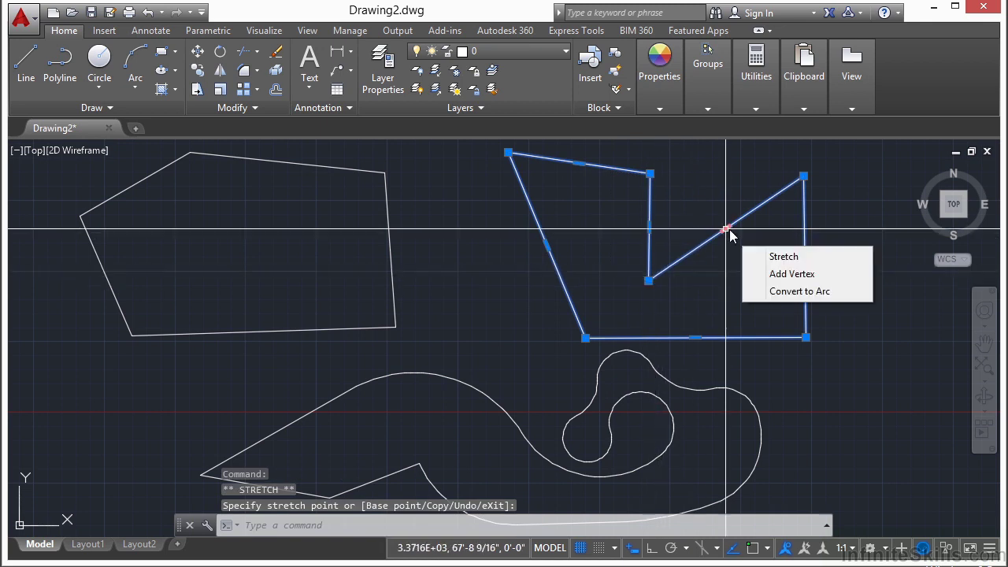
{"action": "left_click", "coordinate": [792, 273]}
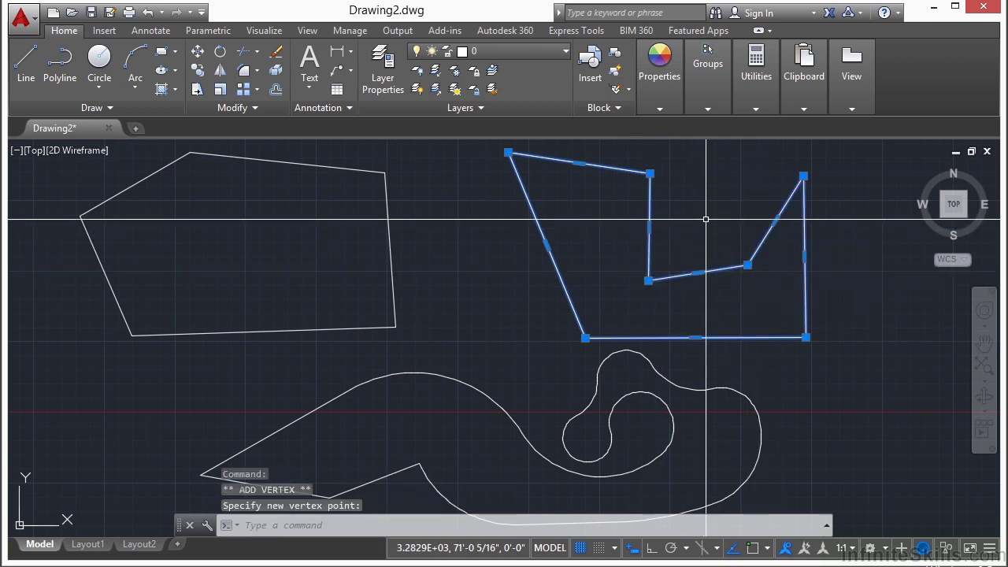
Select the curvy polyline and add a new vertex on its upper curve.
{"action": "key", "text": "Escape"}
{"action": "left_click", "coordinate": [684, 390]}
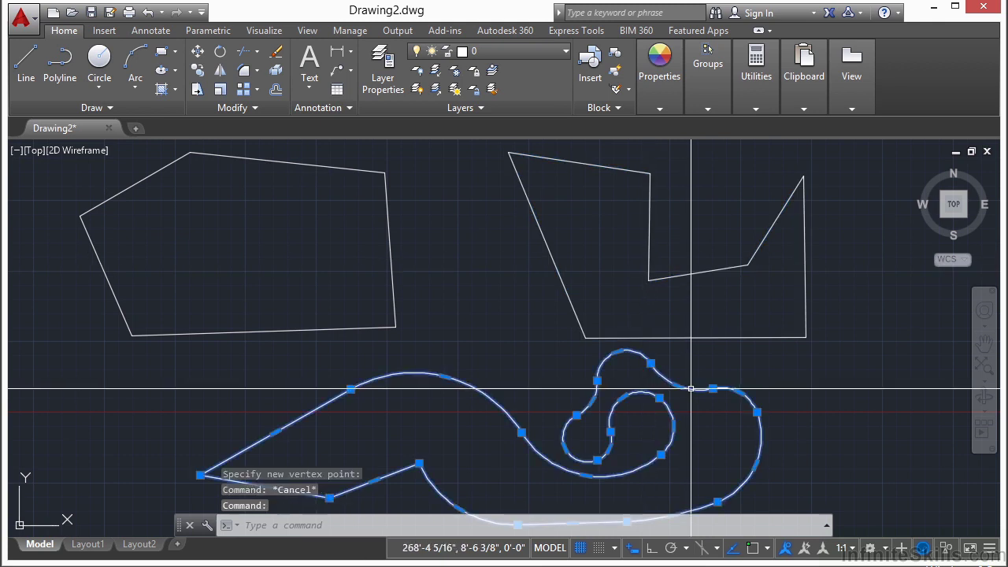
{"action": "middle_click_drag", "start_coordinate": [669, 423], "coordinate": [670, 360]}
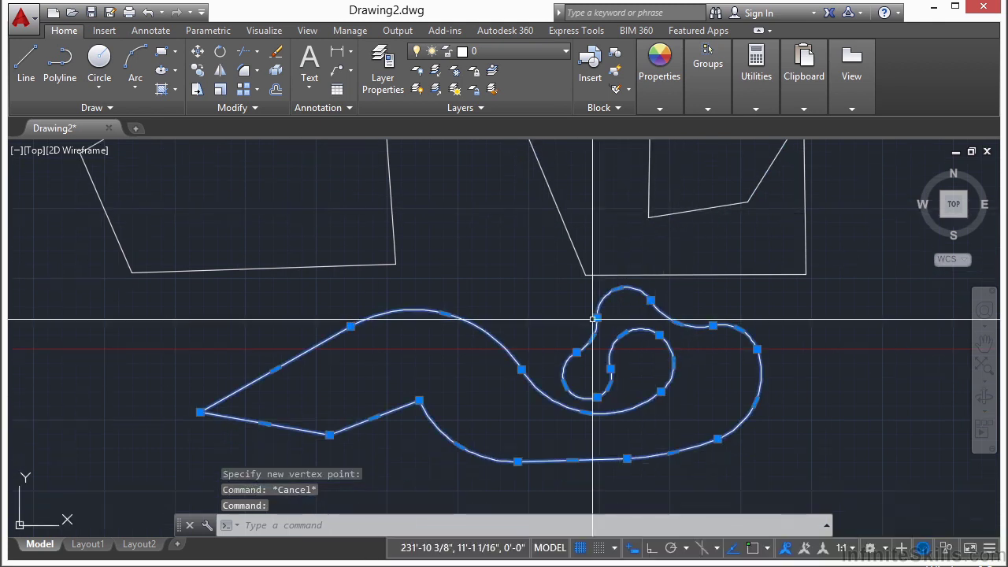
{"action": "mouse_move", "coordinate": [677, 324]}
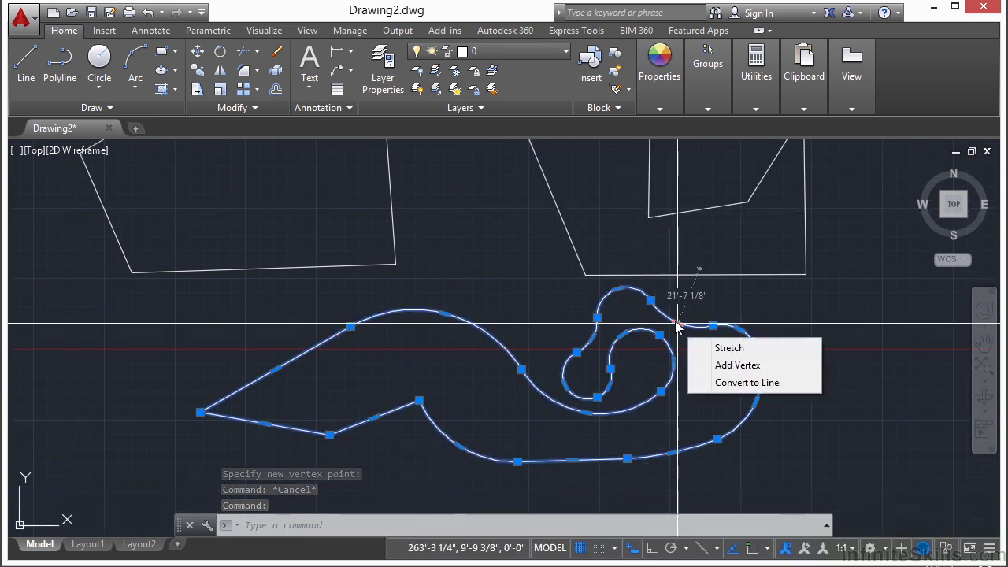
{"action": "left_click", "coordinate": [721, 364]}
{"action": "scroll", "coordinate": [682, 325], "scroll_direction": "up", "scroll_amount": 4}
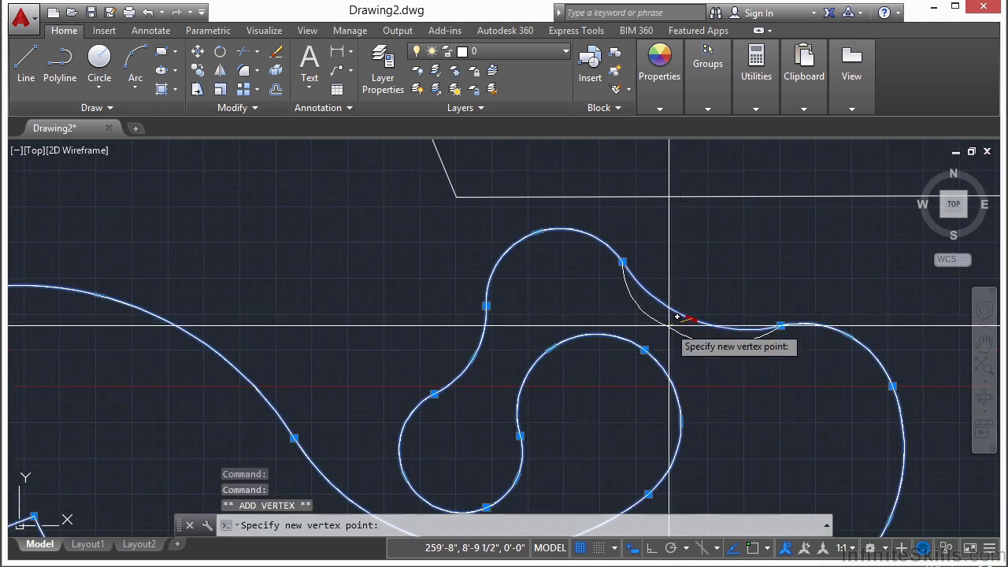
{"action": "left_click", "coordinate": [717, 252]}
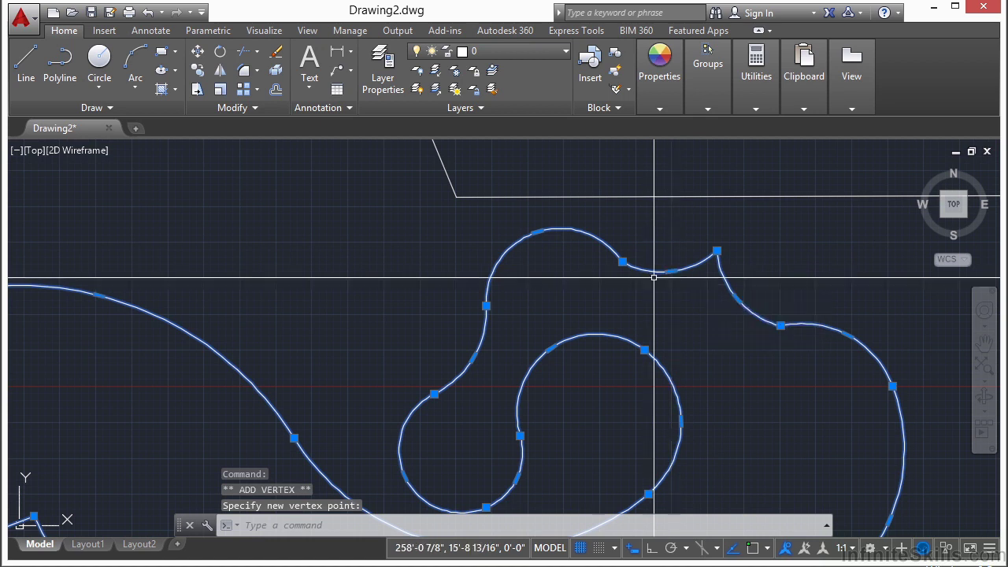
Move the neighbouring vertices and bow the straight segment upward into a hook, then deselect and zoom out.
{"action": "left_click", "coordinate": [621, 264]}
{"action": "left_click", "coordinate": [621, 263]}
{"action": "left_click", "coordinate": [615, 295]}
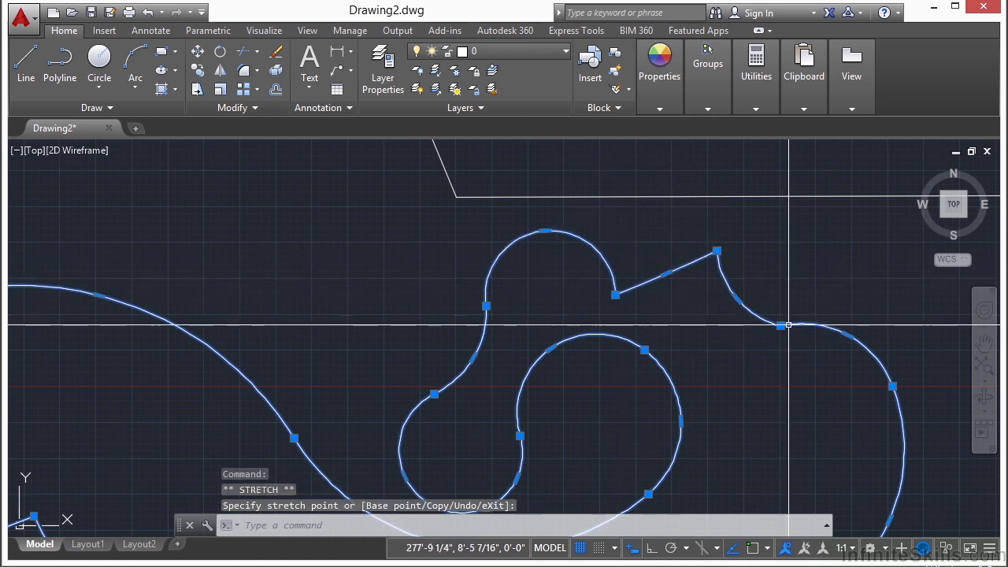
{"action": "left_click", "coordinate": [780, 324]}
{"action": "left_click", "coordinate": [723, 351]}
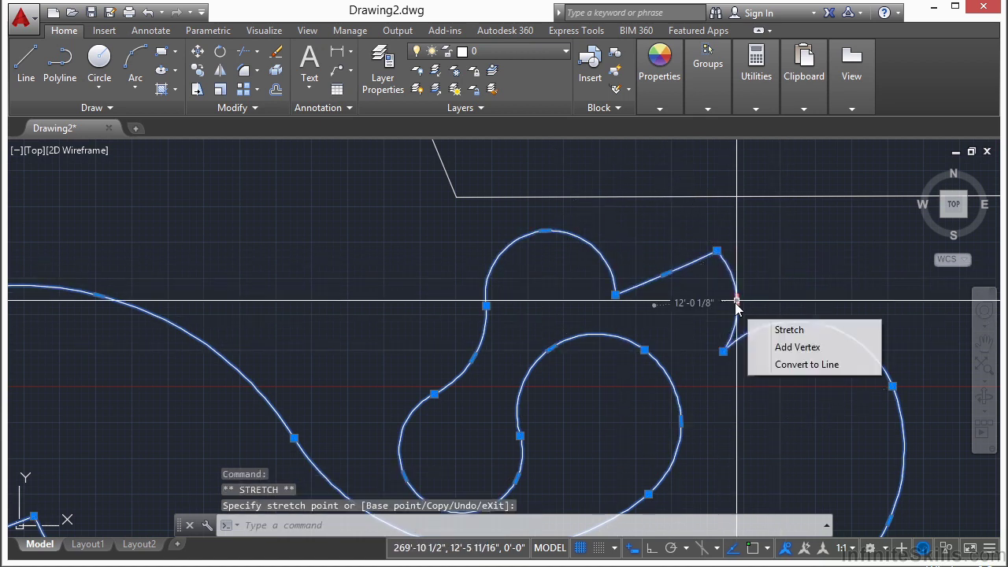
{"action": "left_click", "coordinate": [699, 293]}
{"action": "left_click", "coordinate": [665, 273]}
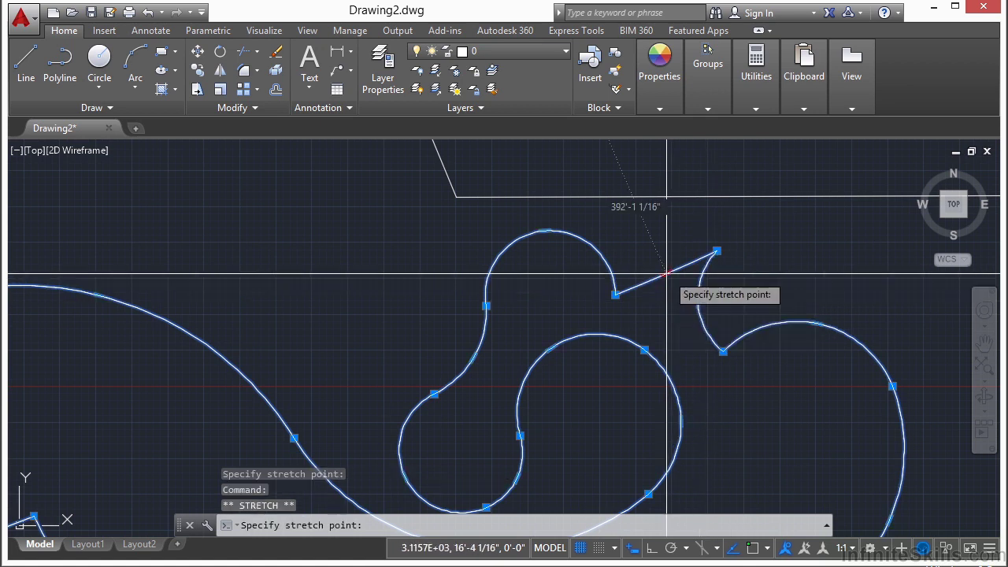
{"action": "key", "text": "Escape"}
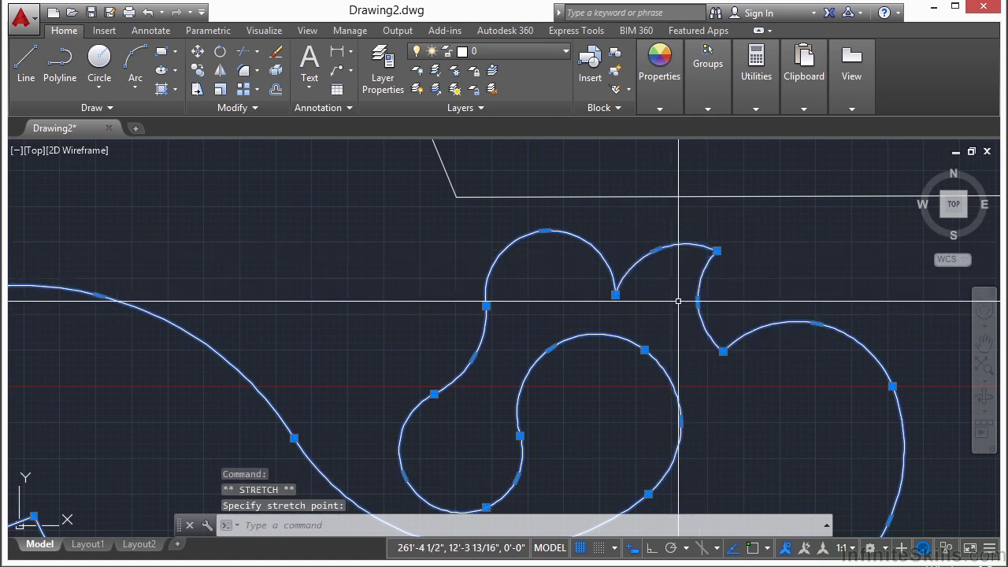
{"action": "key", "text": "Escape"}
{"action": "scroll", "coordinate": [680, 301], "scroll_direction": "down", "scroll_amount": 2}
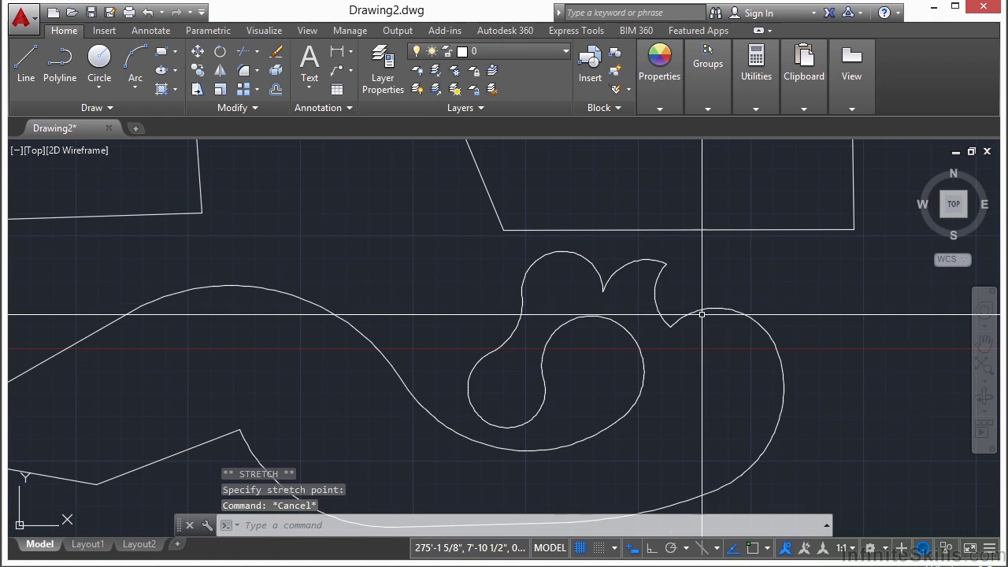
{"action": "scroll", "coordinate": [652, 275], "scroll_direction": "down", "scroll_amount": 2}
{"action": "middle_click_drag", "start_coordinate": [530, 331], "coordinate": [534, 327]}
{"action": "scroll", "coordinate": [556, 308], "scroll_direction": "down", "scroll_amount": 1}
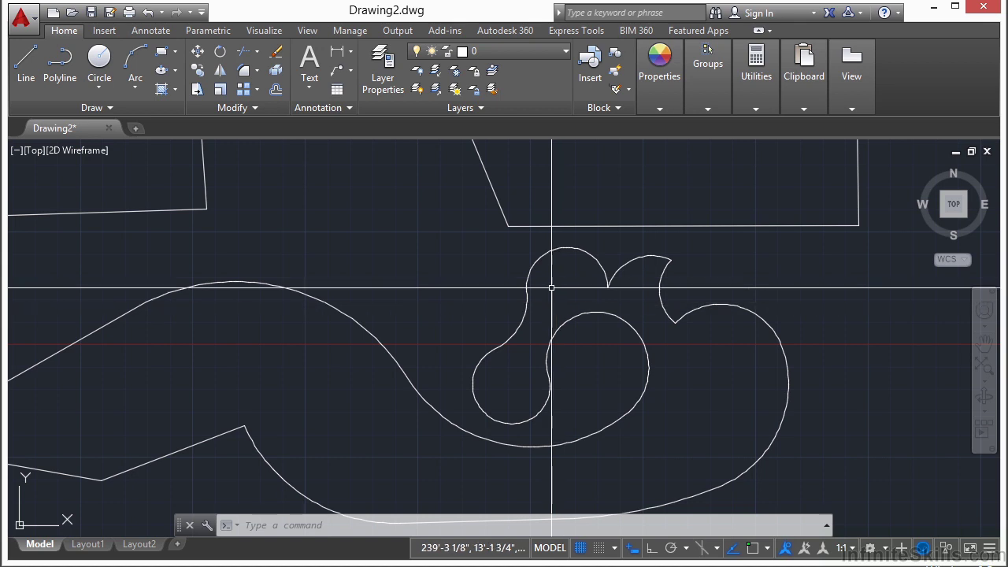
{"action": "mouse_move", "coordinate": [548, 228]}
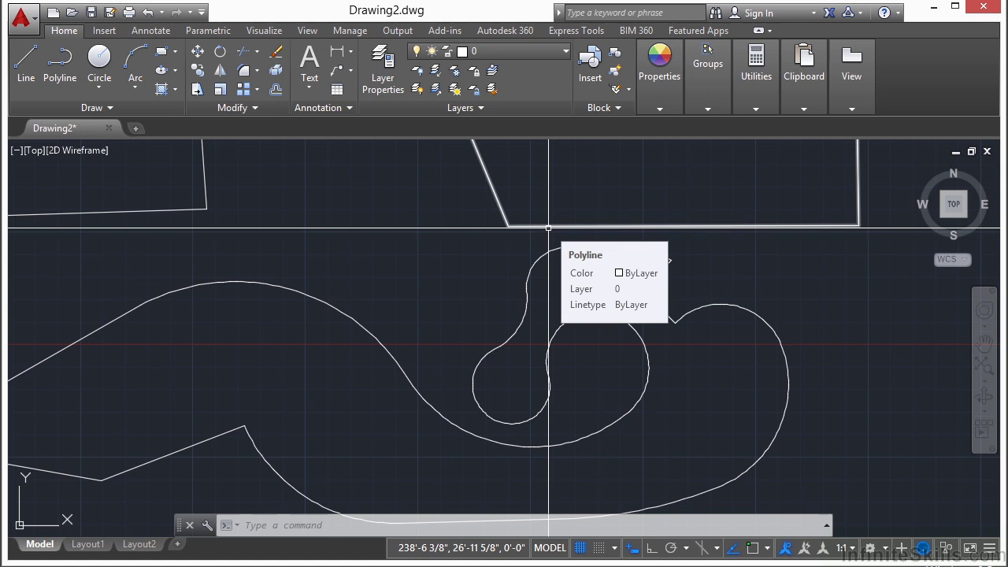